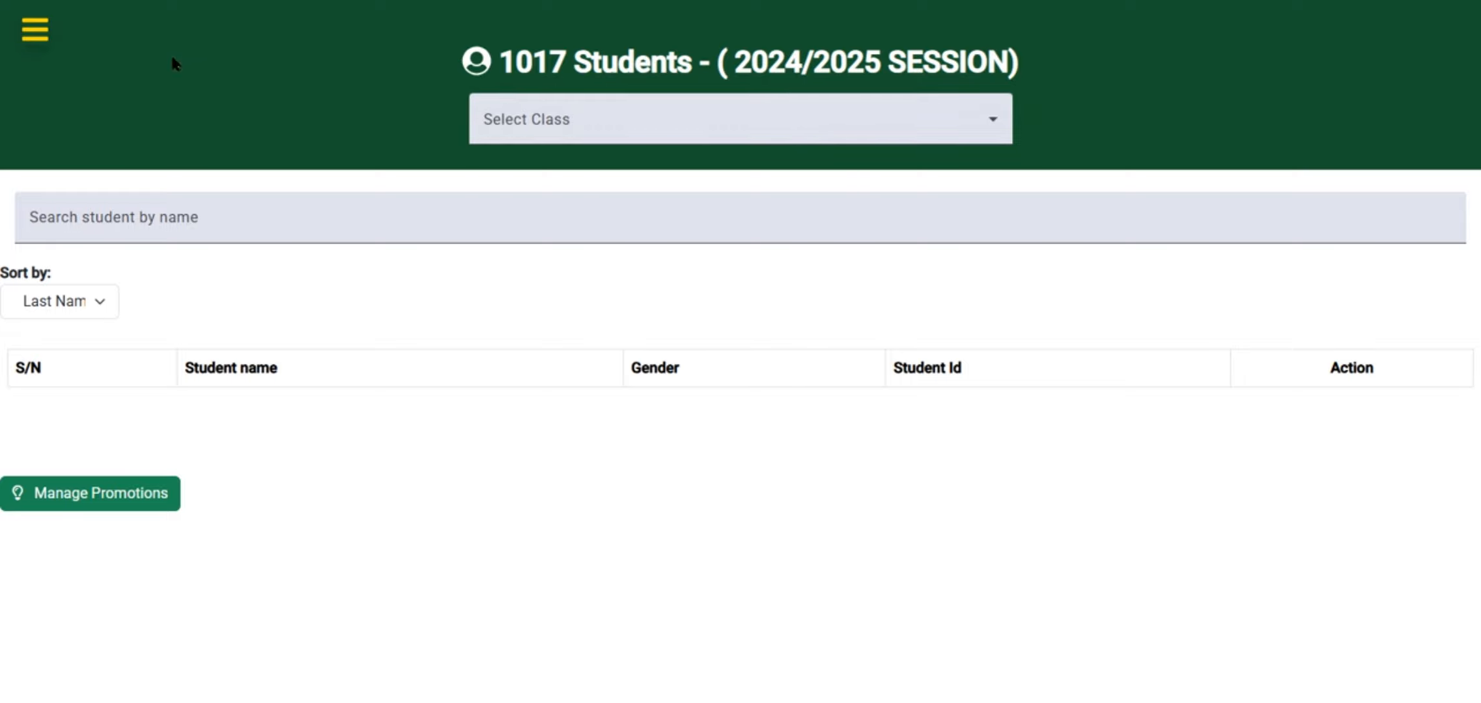
pyautogui.click(35, 33)
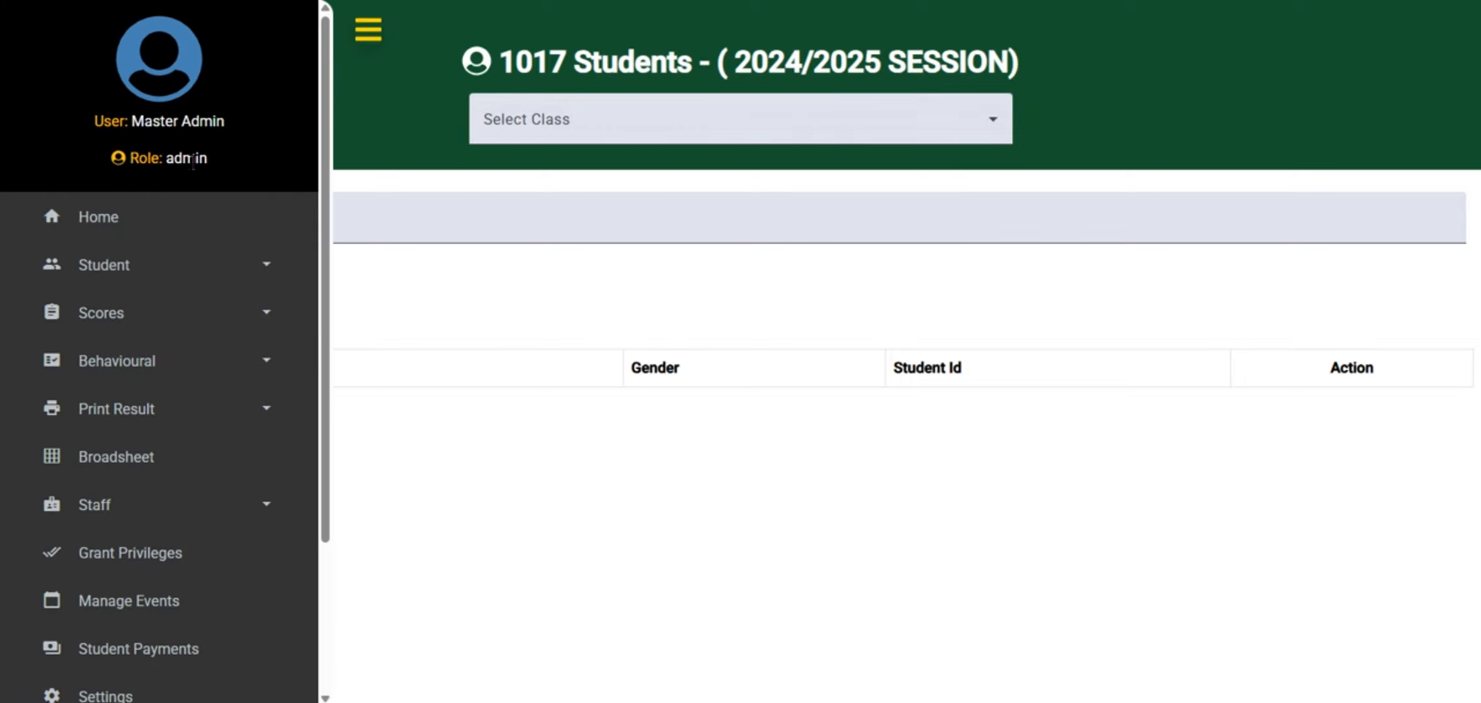
pyautogui.moveTo(212, 171); pyautogui.dragTo(112, 164)
pyautogui.click(364, 32)
# Select the class KG-1A from the class list
pyautogui.click(499, 103)
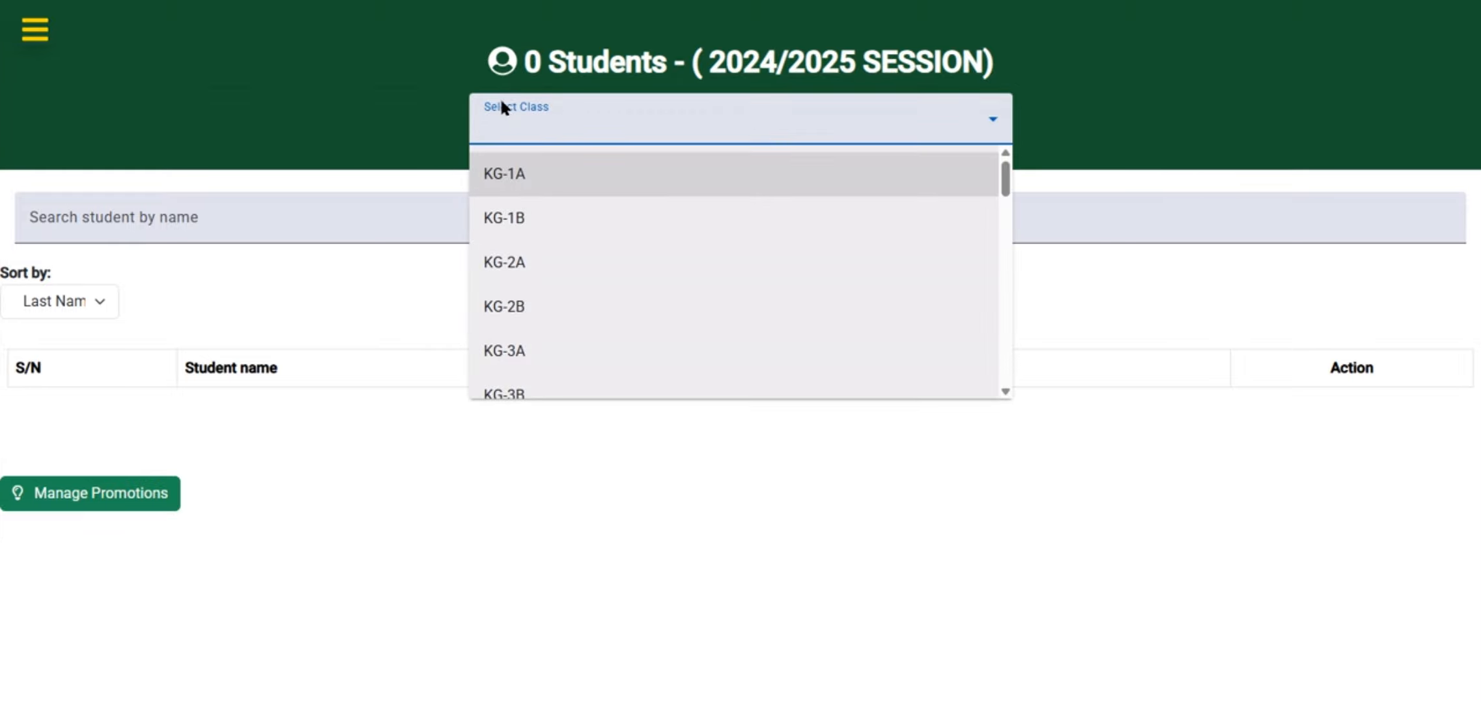
pyautogui.scroll(-2, 544, 286)
pyautogui.scroll(-15, 544, 287)
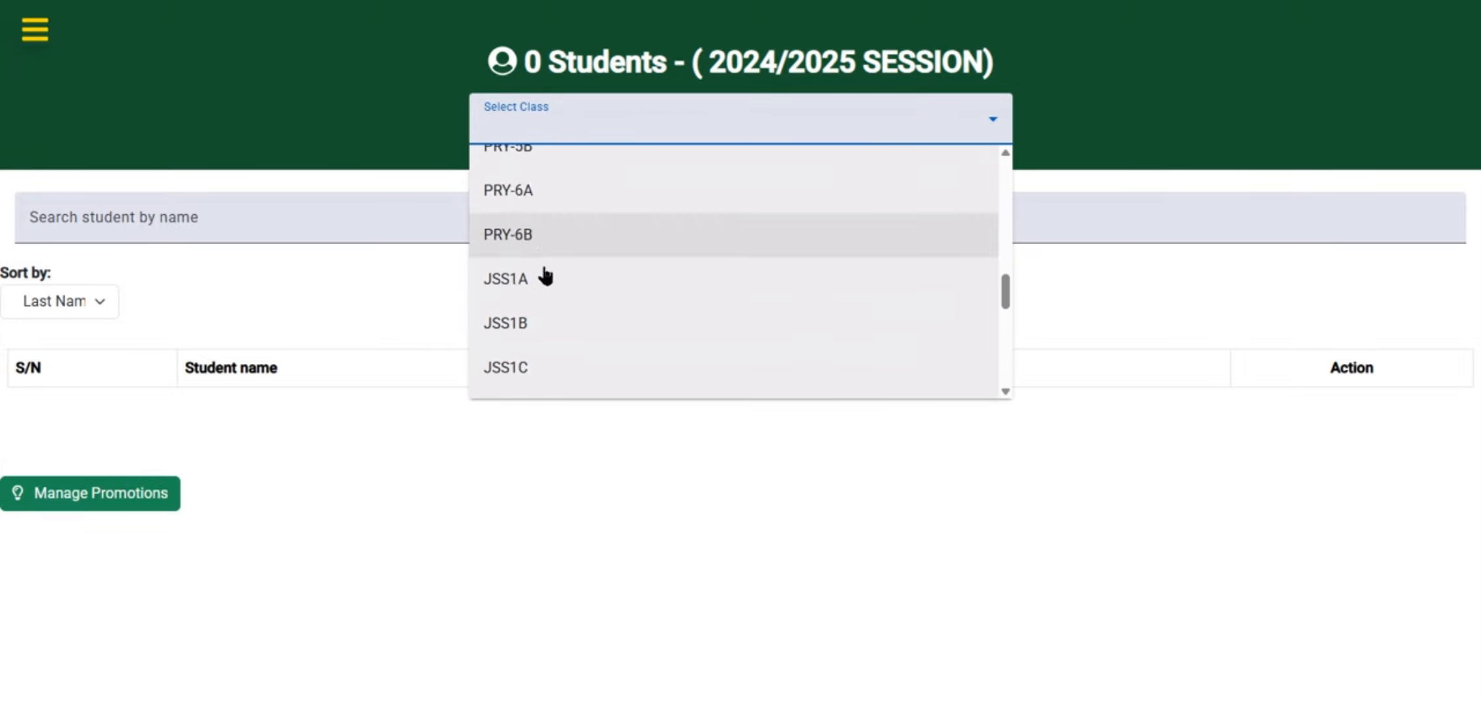
pyautogui.scroll(4, 546, 282)
pyautogui.scroll(10, 545, 281)
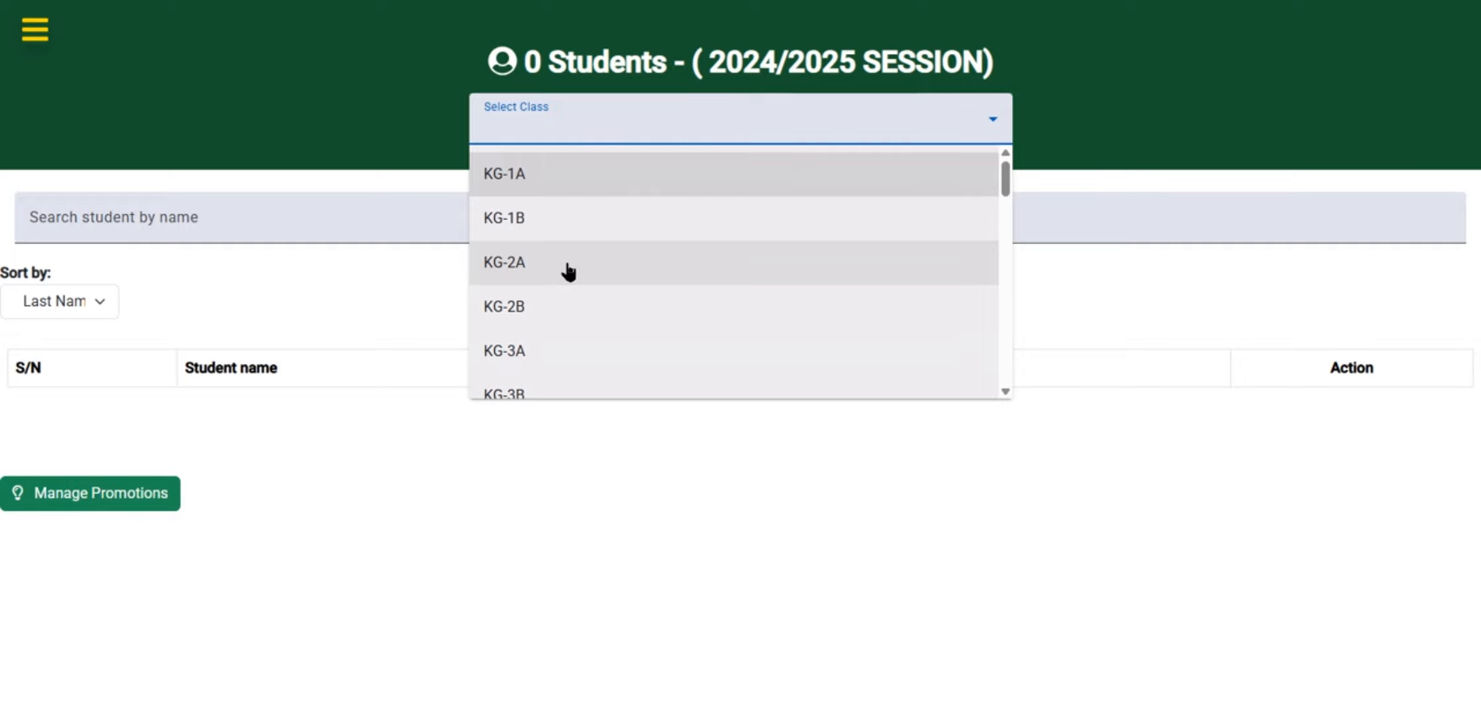
pyautogui.click(573, 119)
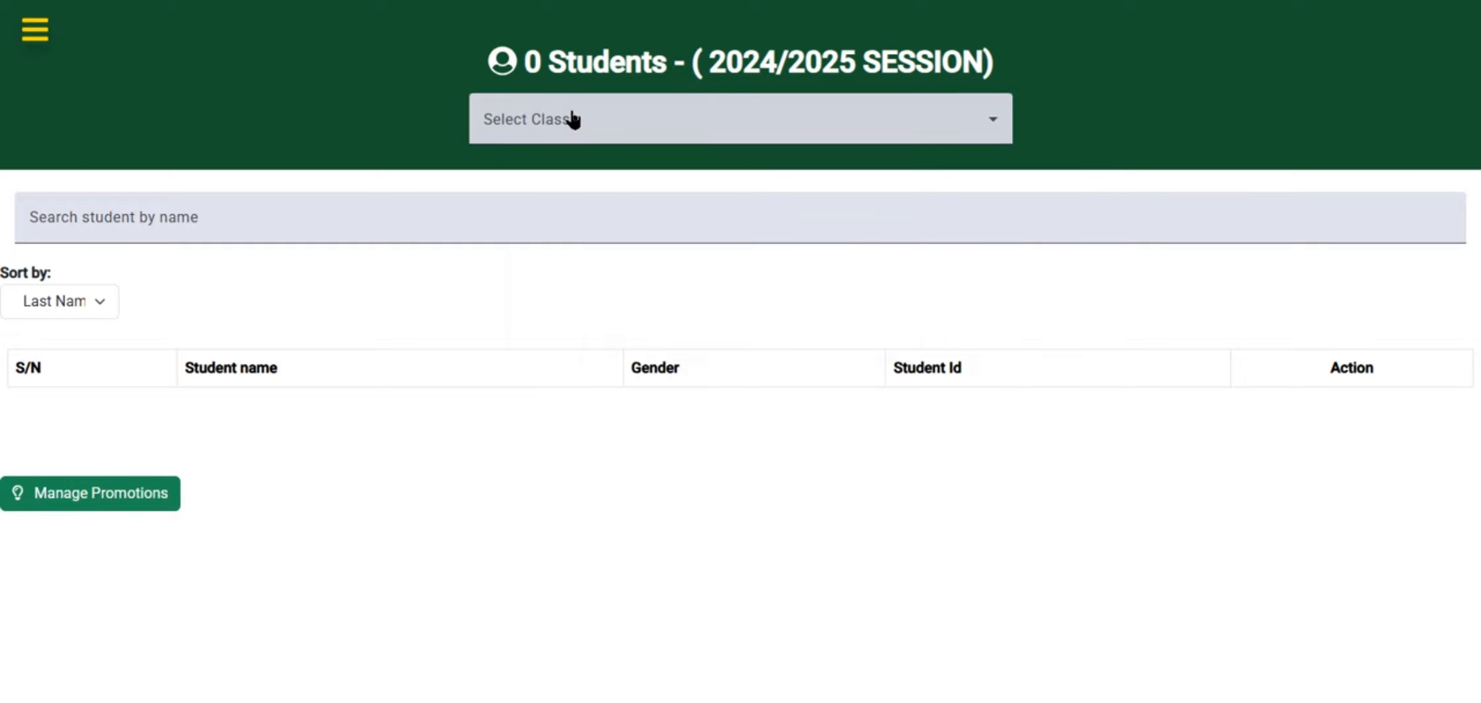
pyautogui.click(573, 119)
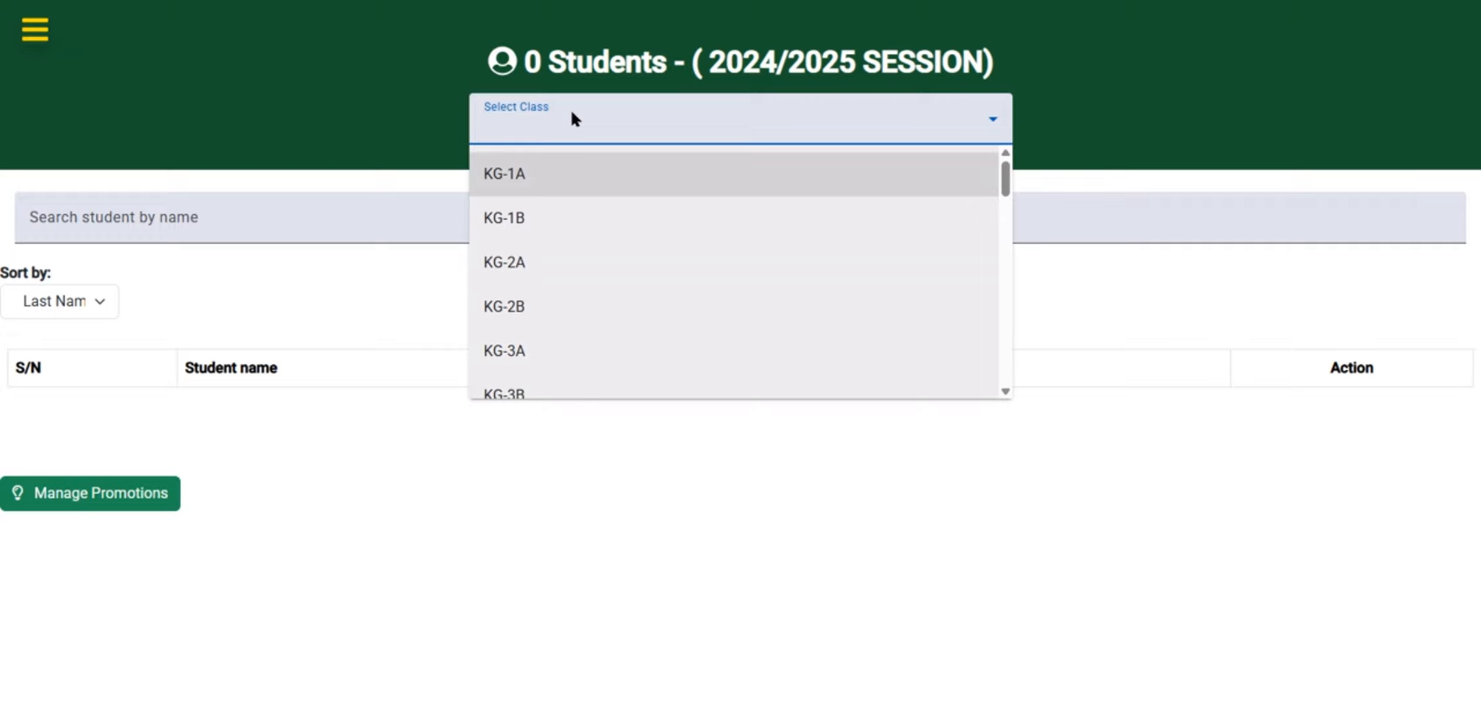
pyautogui.click(573, 119)
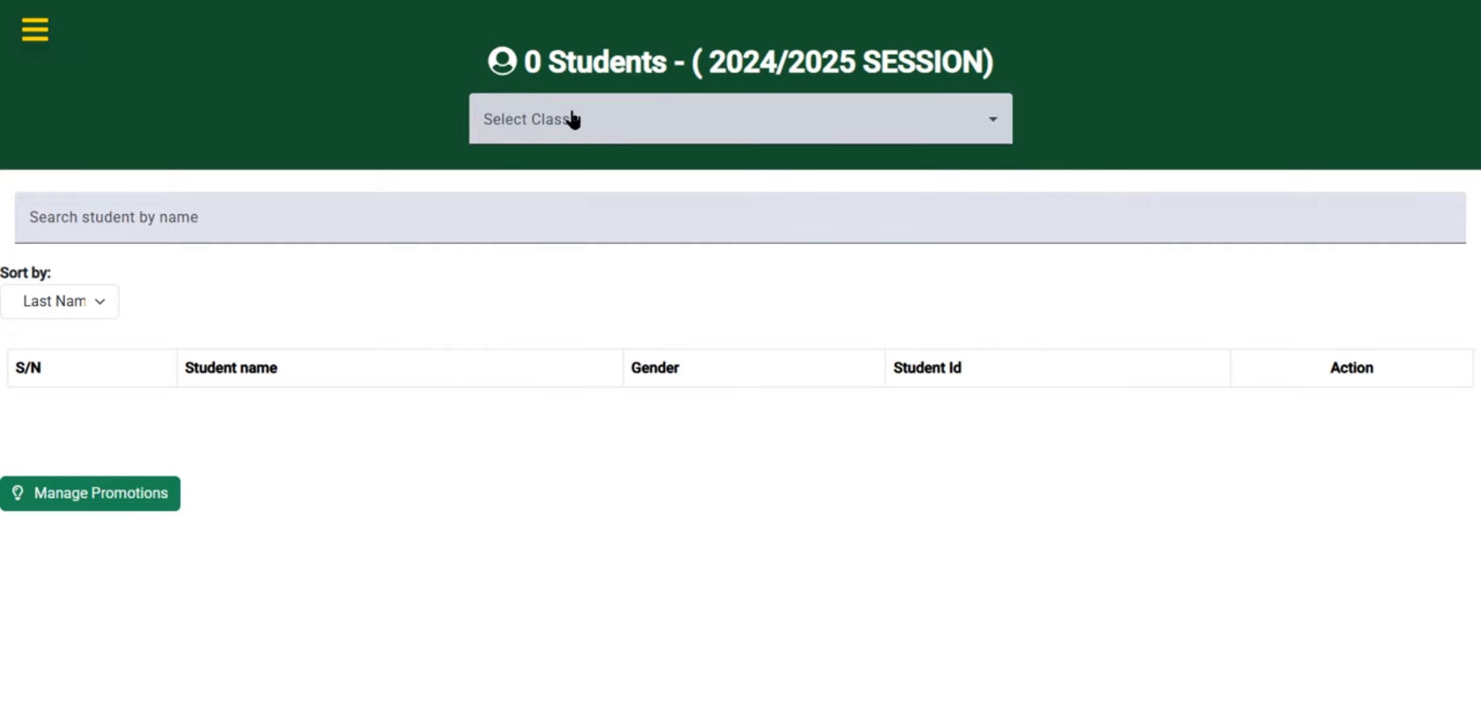
pyautogui.click(573, 118)
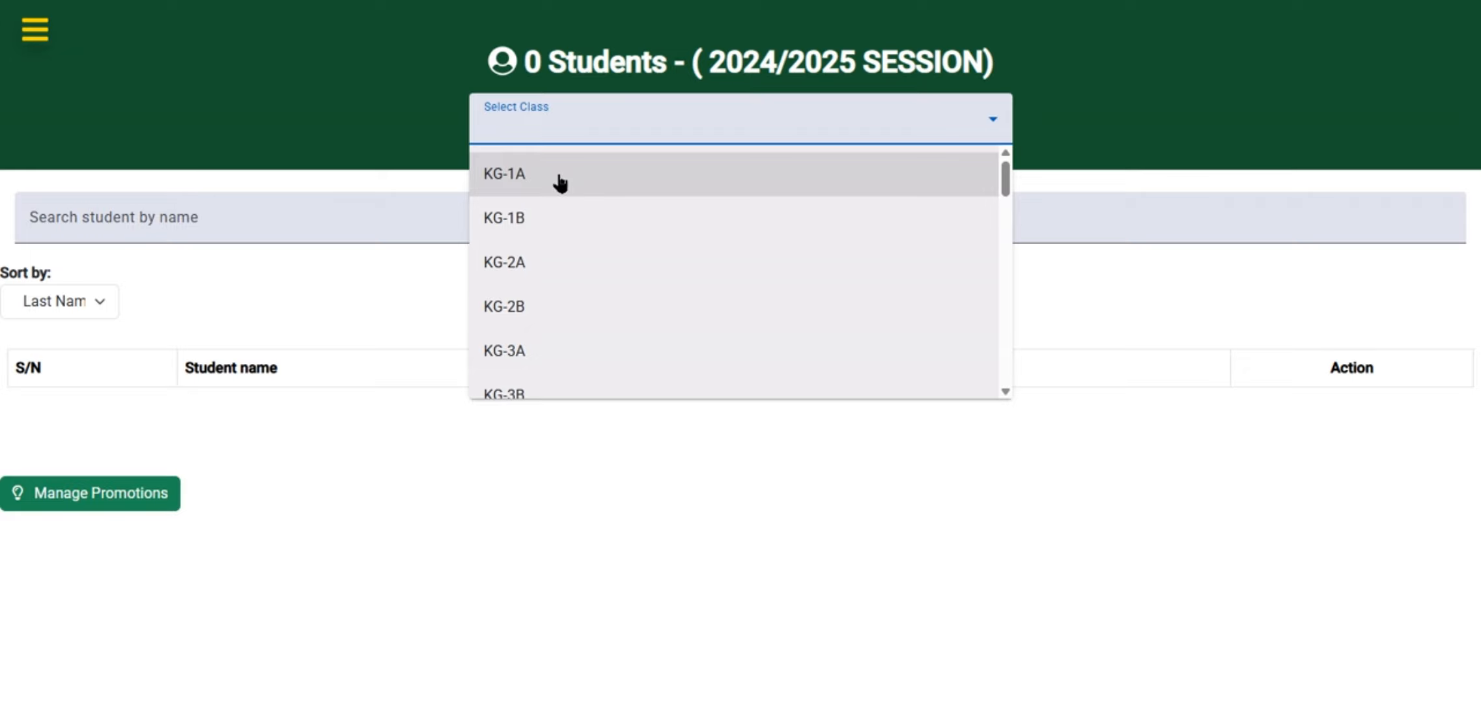
pyautogui.click(542, 184)
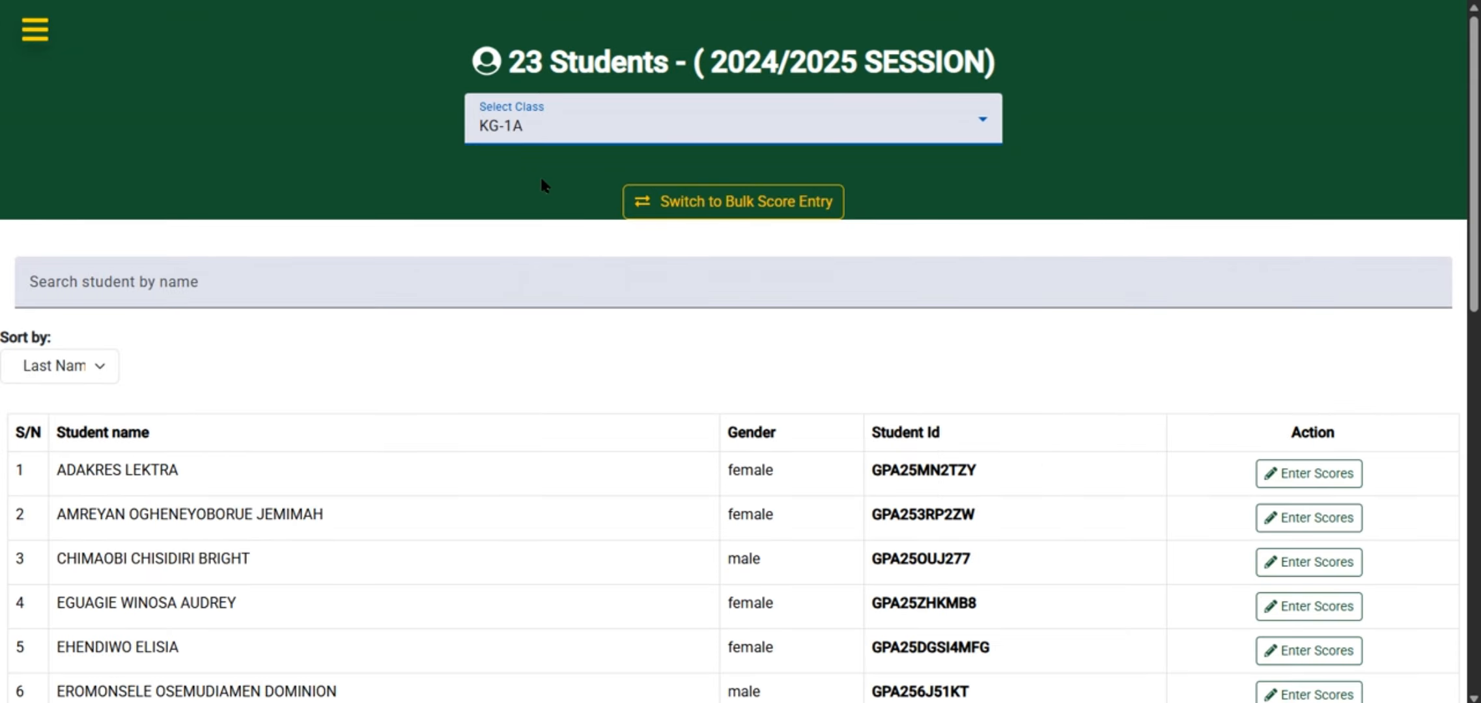
# Browse the list of students in KG-1A
pyautogui.moveTo(503, 57); pyautogui.dragTo(1016, 57)
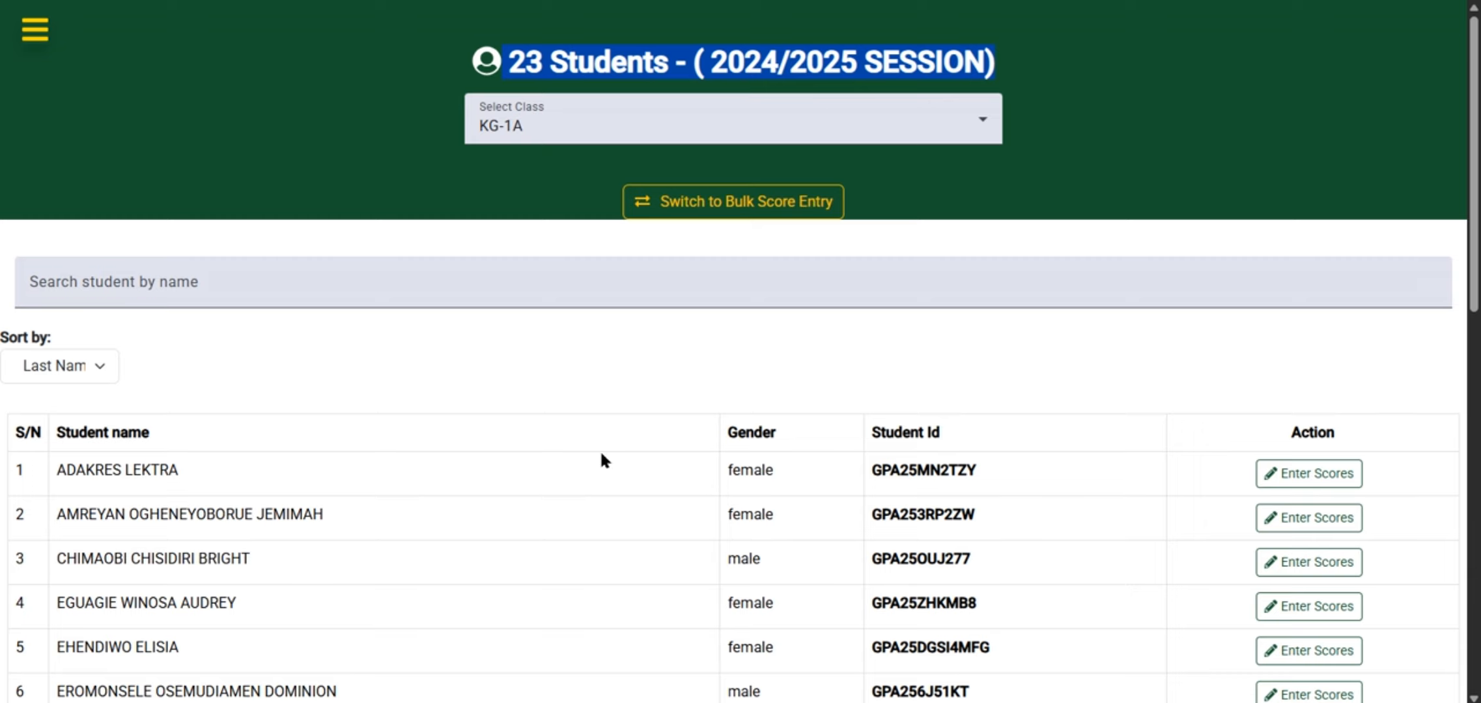
pyautogui.scroll(-4, 599, 449)
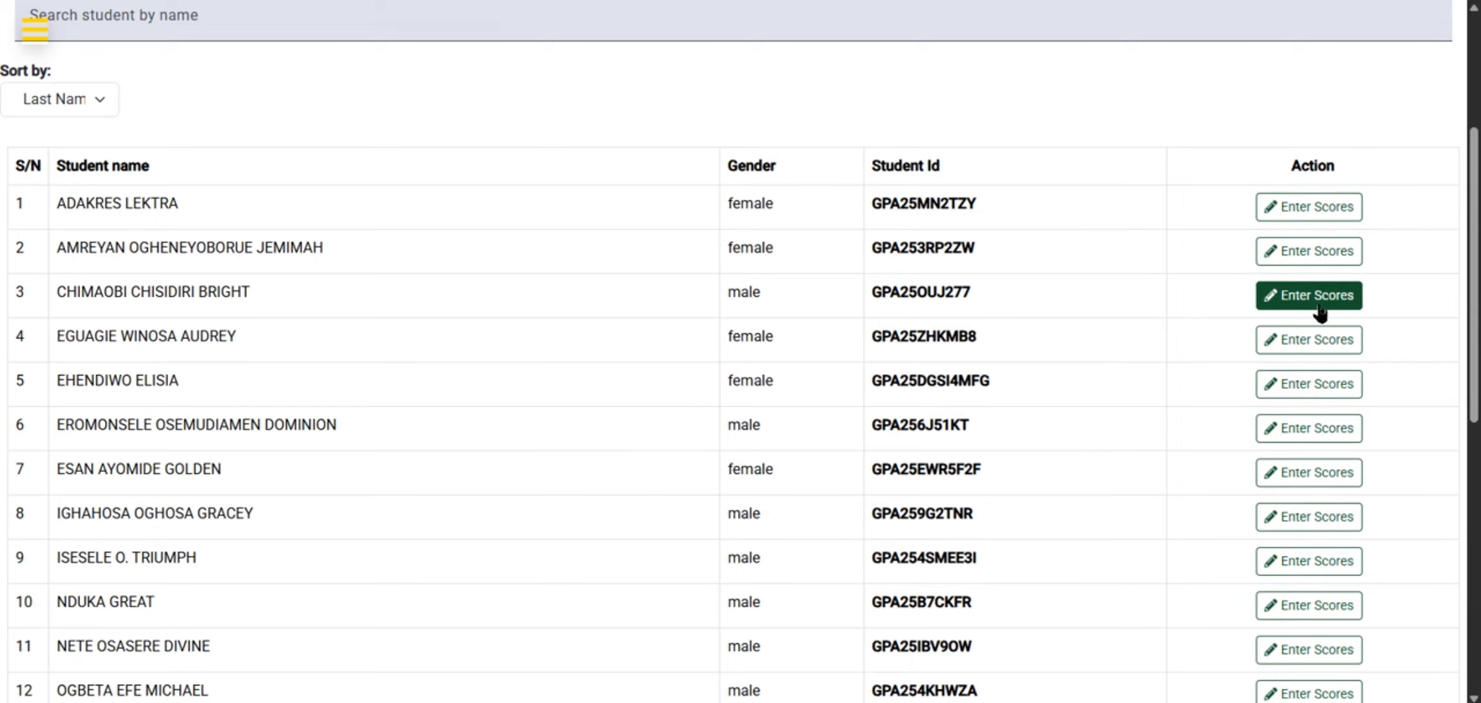
pyautogui.scroll(-5, 1312, 426)
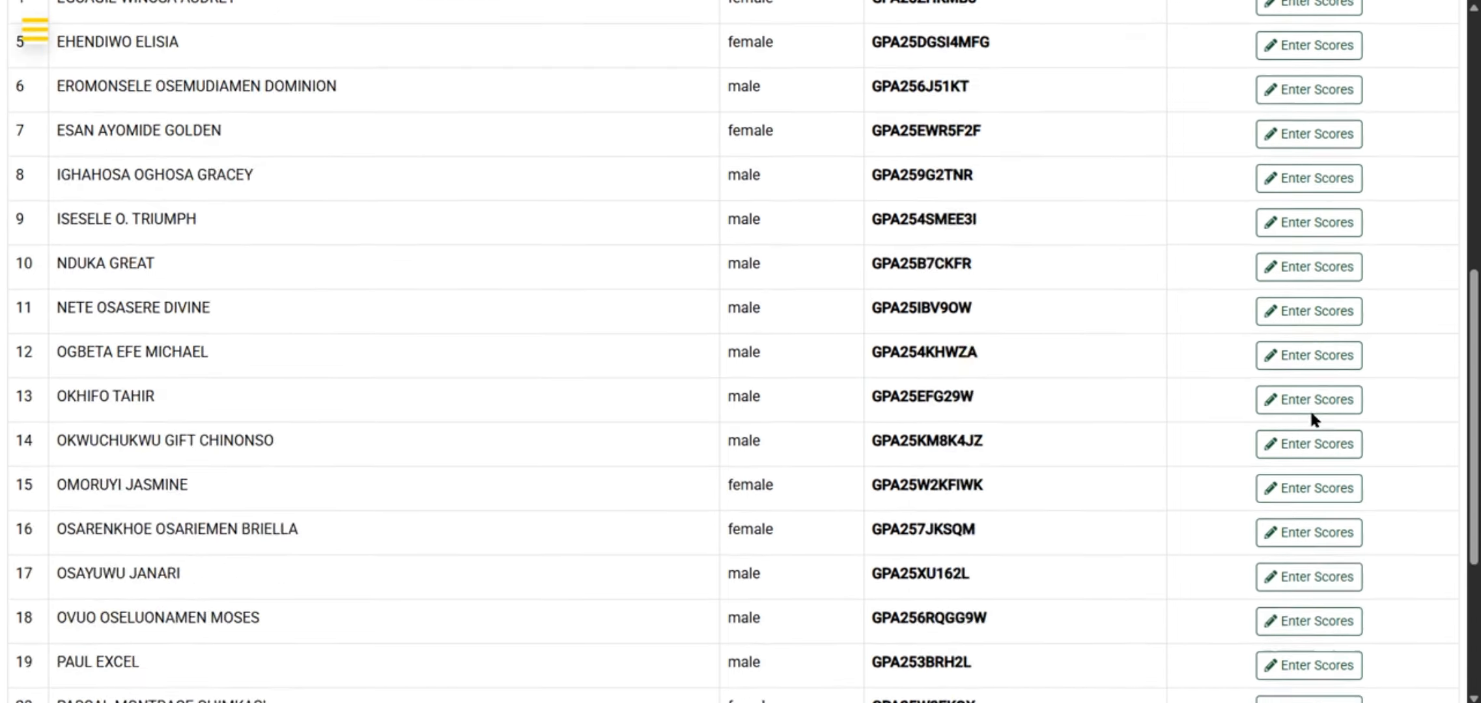
pyautogui.scroll(-4, 1311, 413)
pyautogui.scroll(9, 1310, 413)
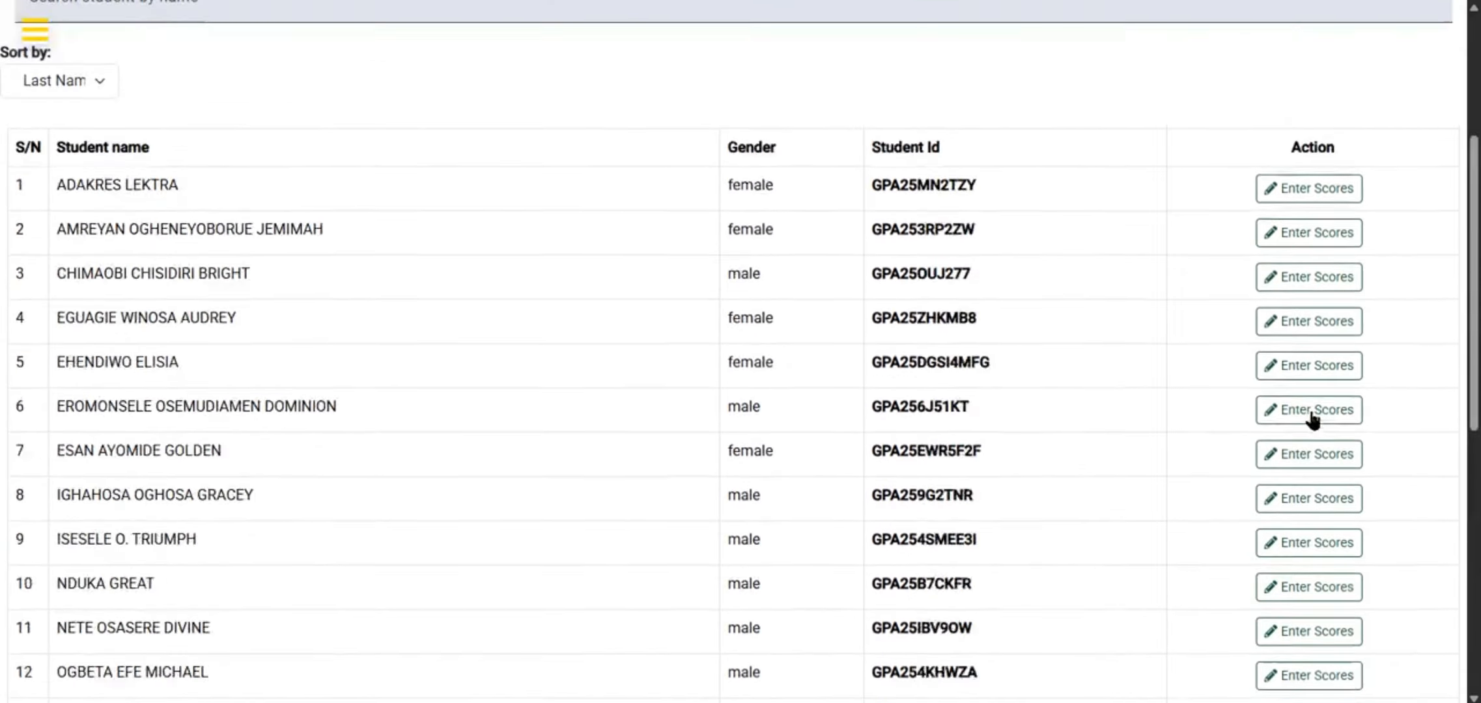
pyautogui.scroll(4, 1311, 417)
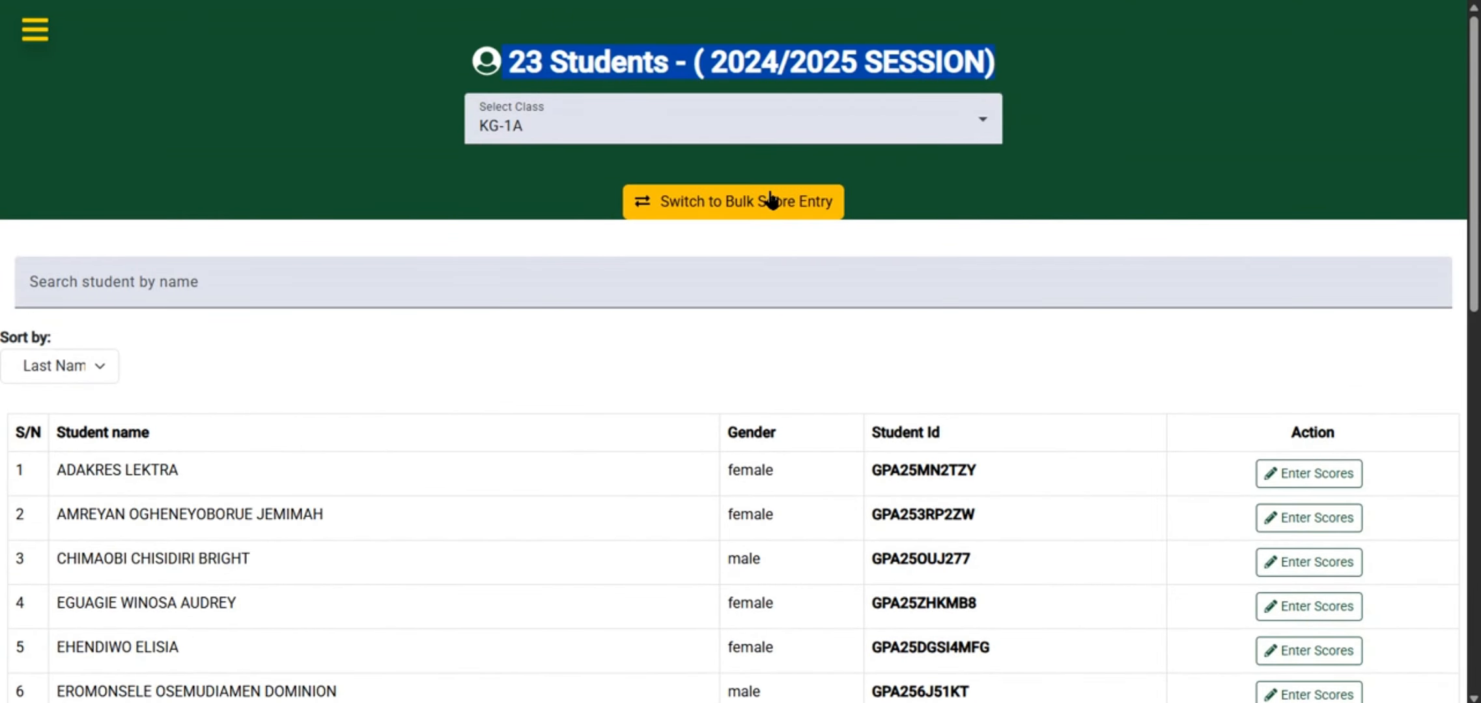
# Switch to bulk score entry and load the scores for the LETTER WORK subject
pyautogui.click(736, 204)
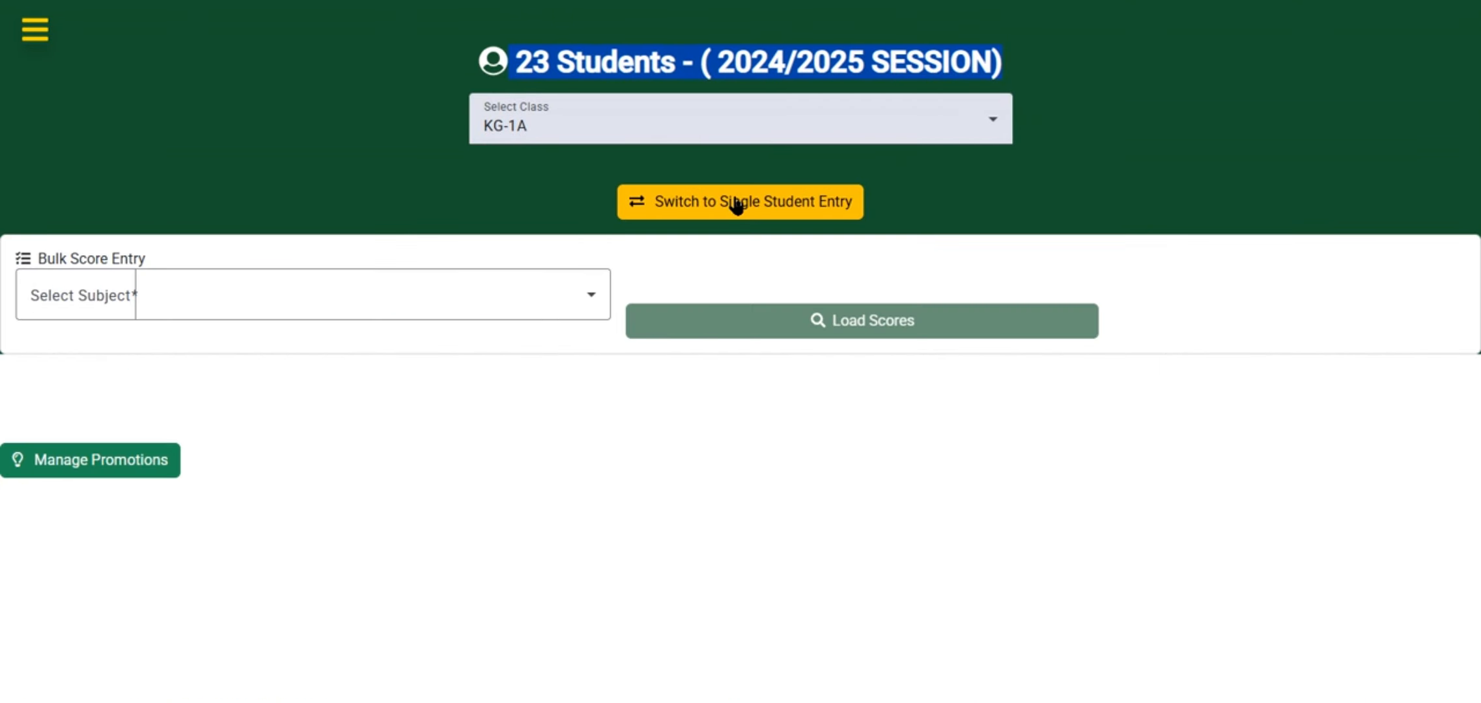
pyautogui.click(390, 293)
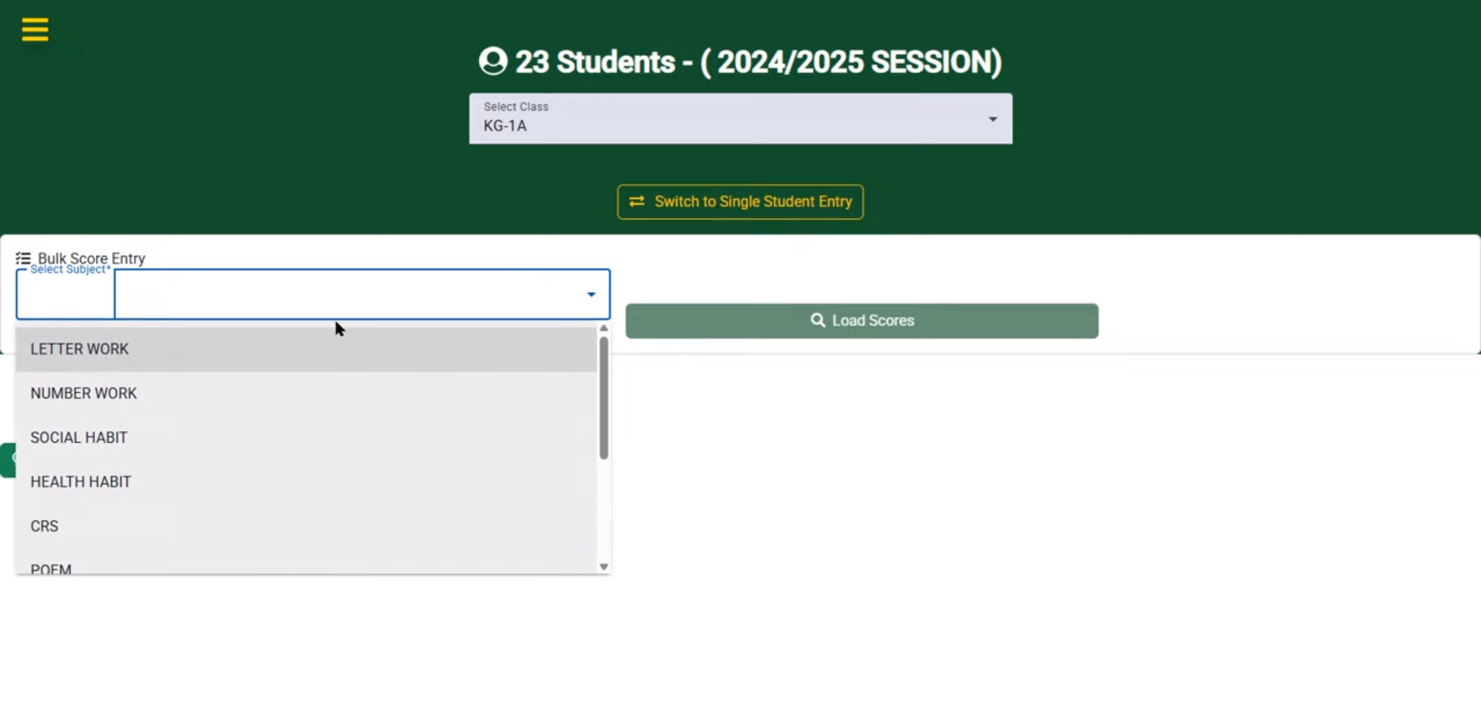
pyautogui.click(188, 349)
pyautogui.click(826, 316)
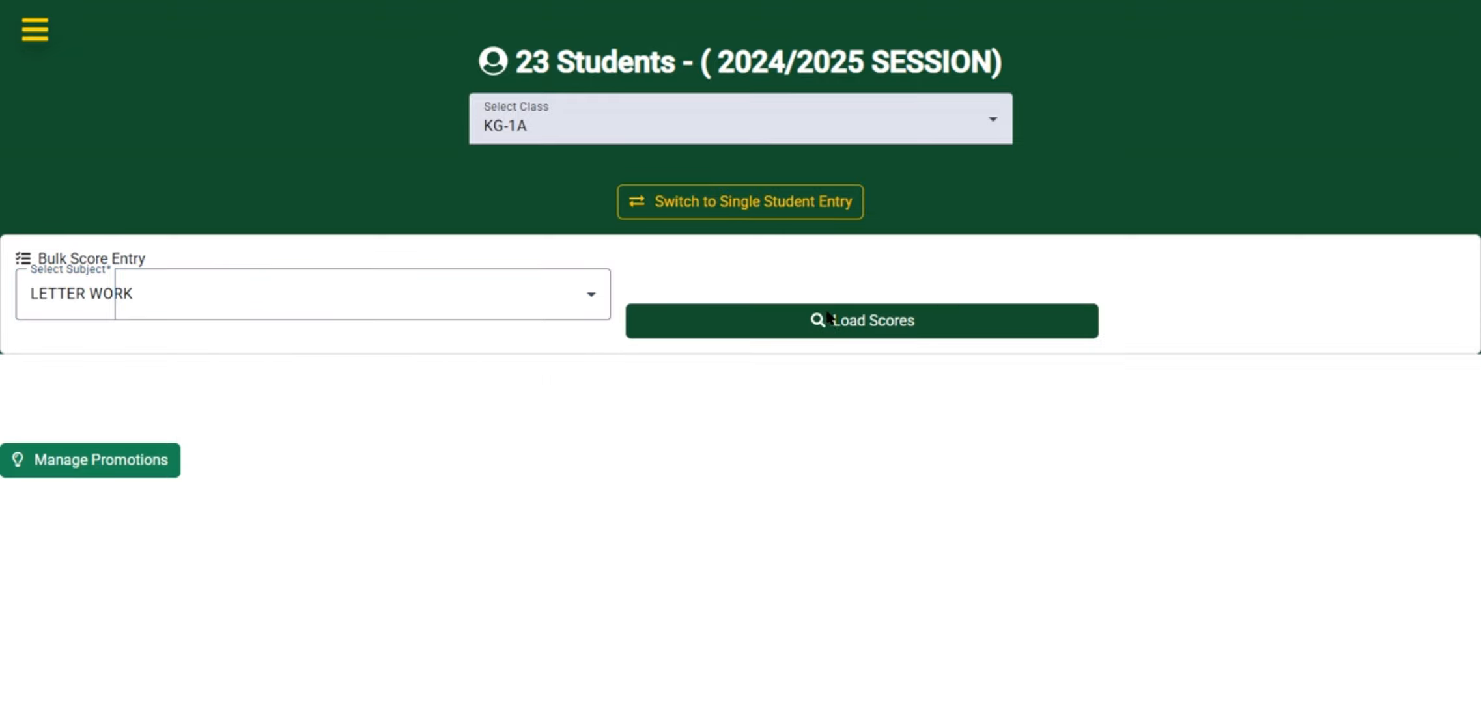
# Review the loaded LETTER WORK scores for all students in the class
pyautogui.scroll(-15, 799, 448)
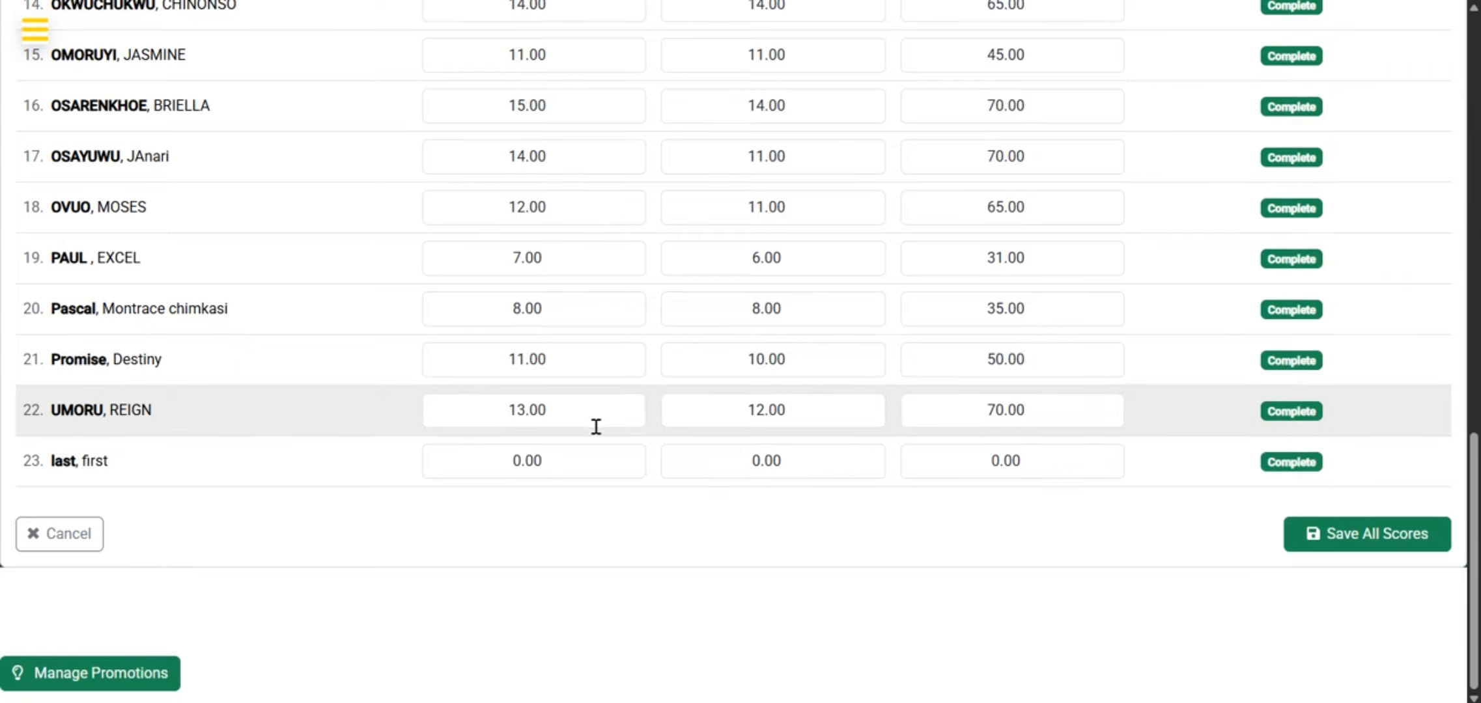
pyautogui.click(579, 402)
pyautogui.click(574, 368)
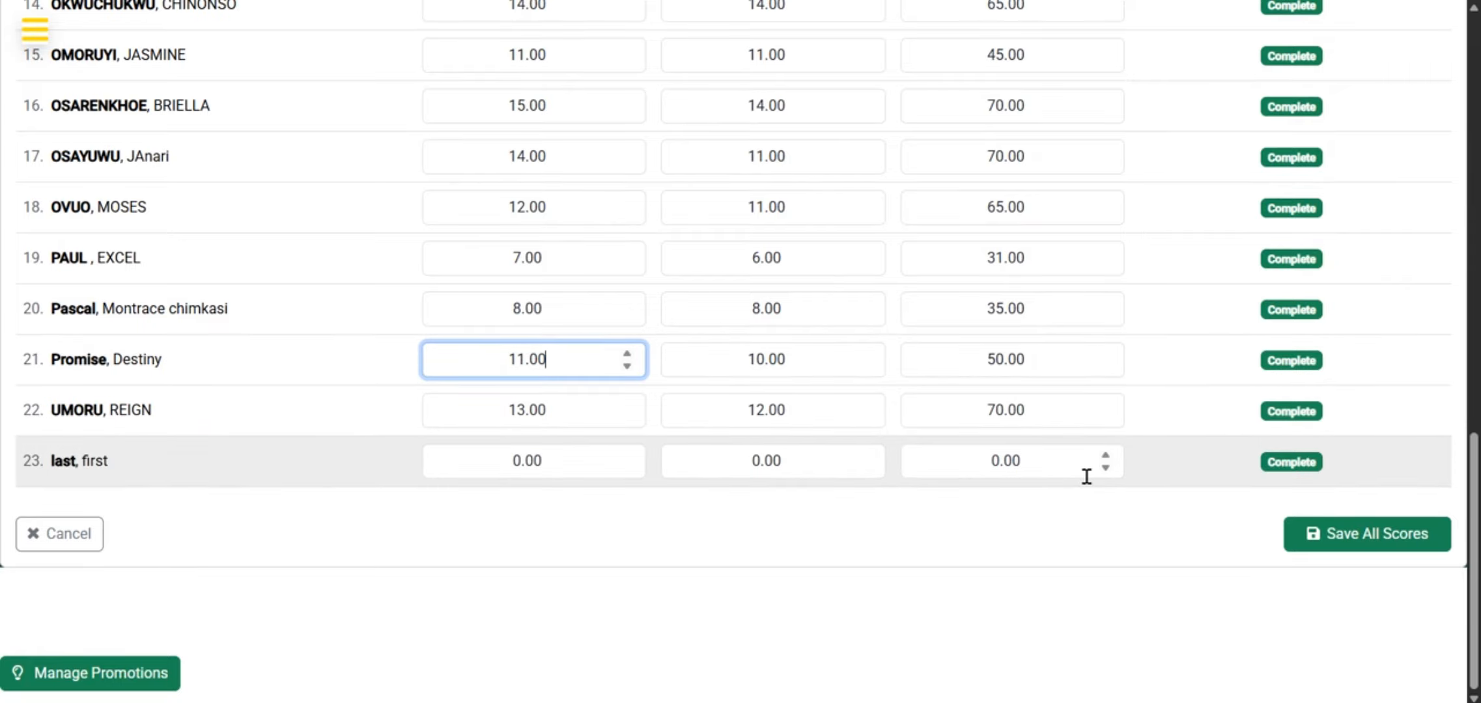
pyautogui.scroll(15, 750, 291)
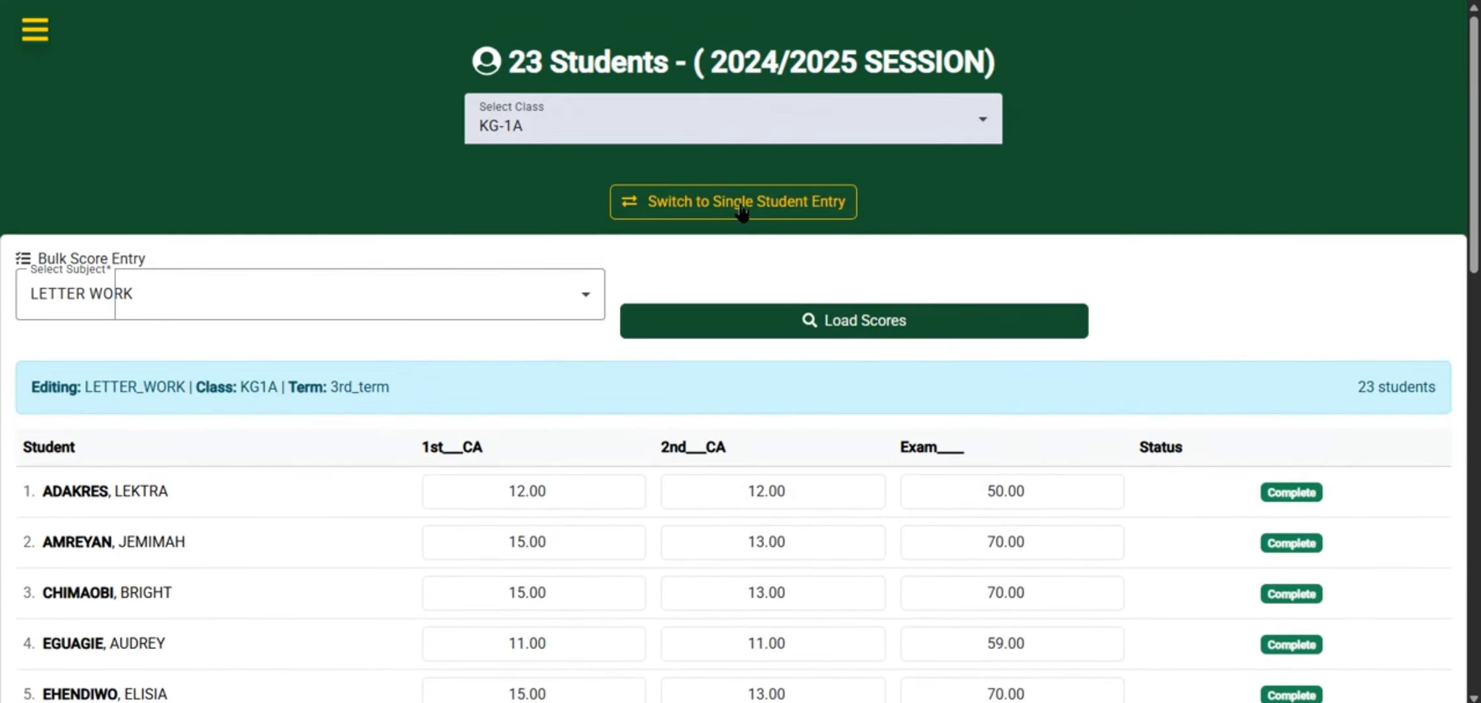
# Switch back to single student entry and open score entry for the last student in the list
pyautogui.click(740, 203)
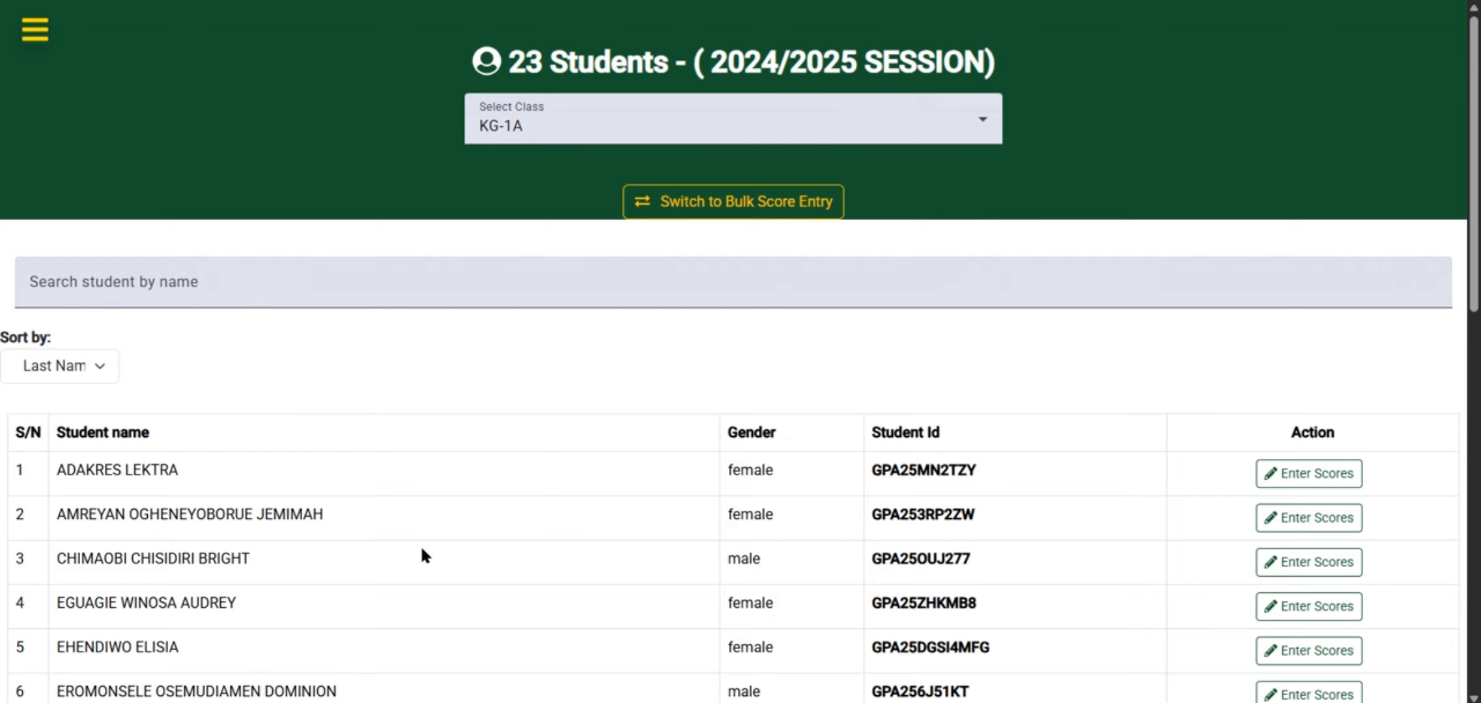
pyautogui.scroll(-12, 423, 555)
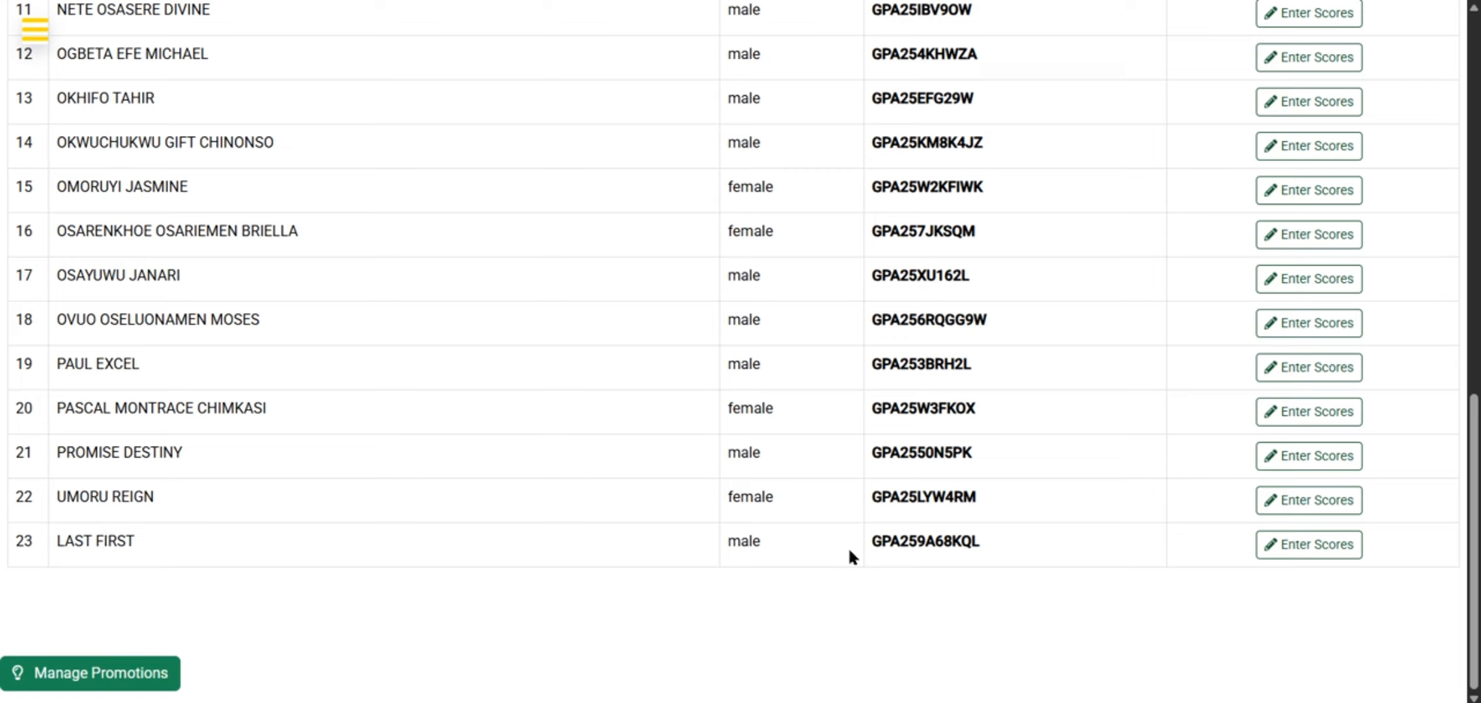
pyautogui.click(1325, 547)
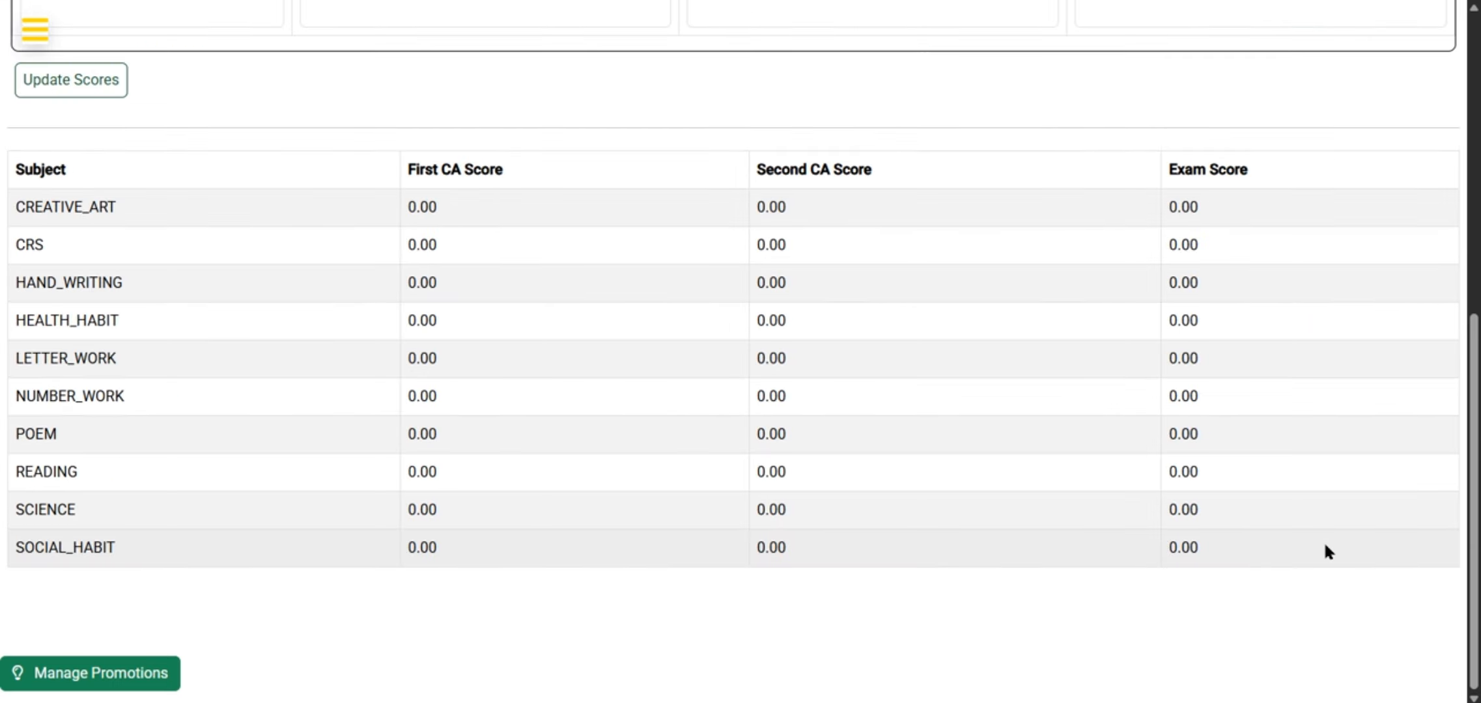
# Examine the student's table of subject scores
pyautogui.scroll(2, 315, 327)
pyautogui.scroll(-3, 315, 327)
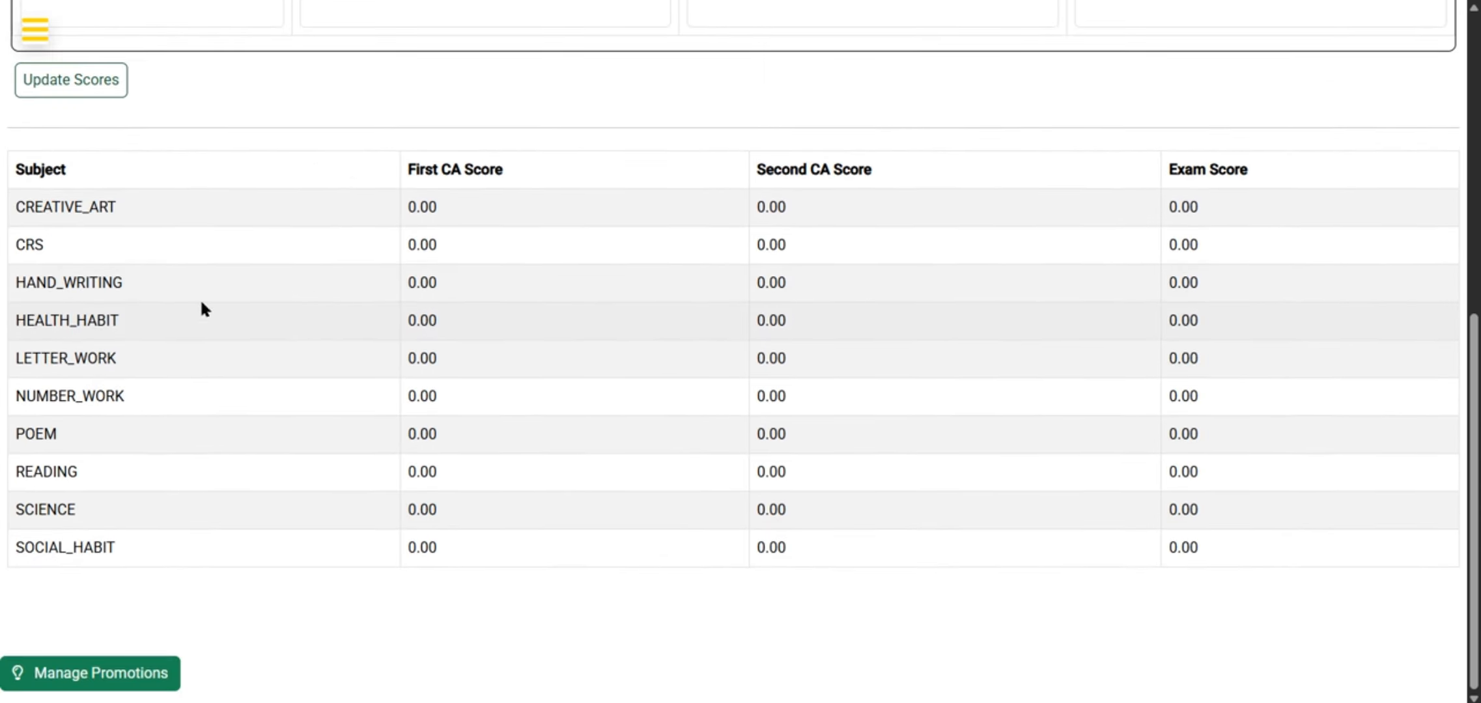
pyautogui.moveTo(11, 209); pyautogui.dragTo(157, 551)
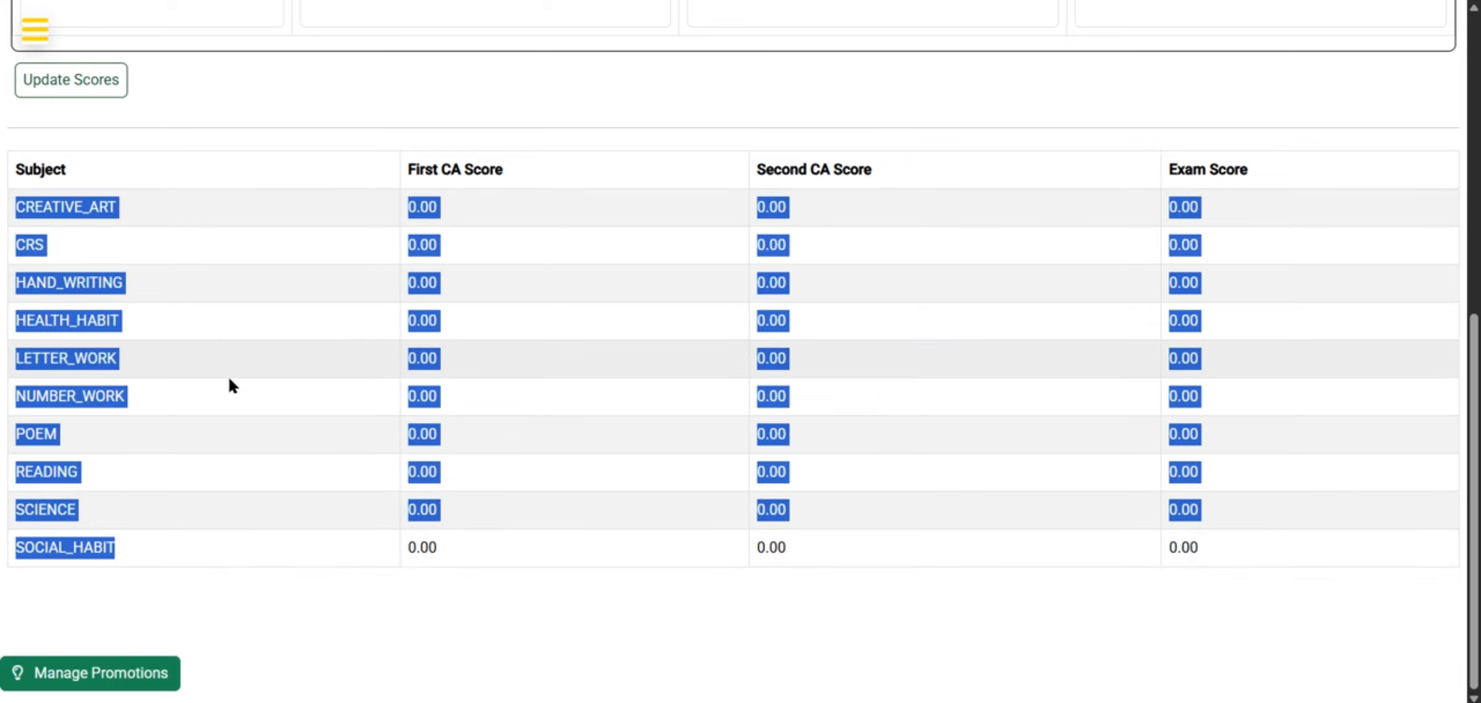
pyautogui.click(422, 207)
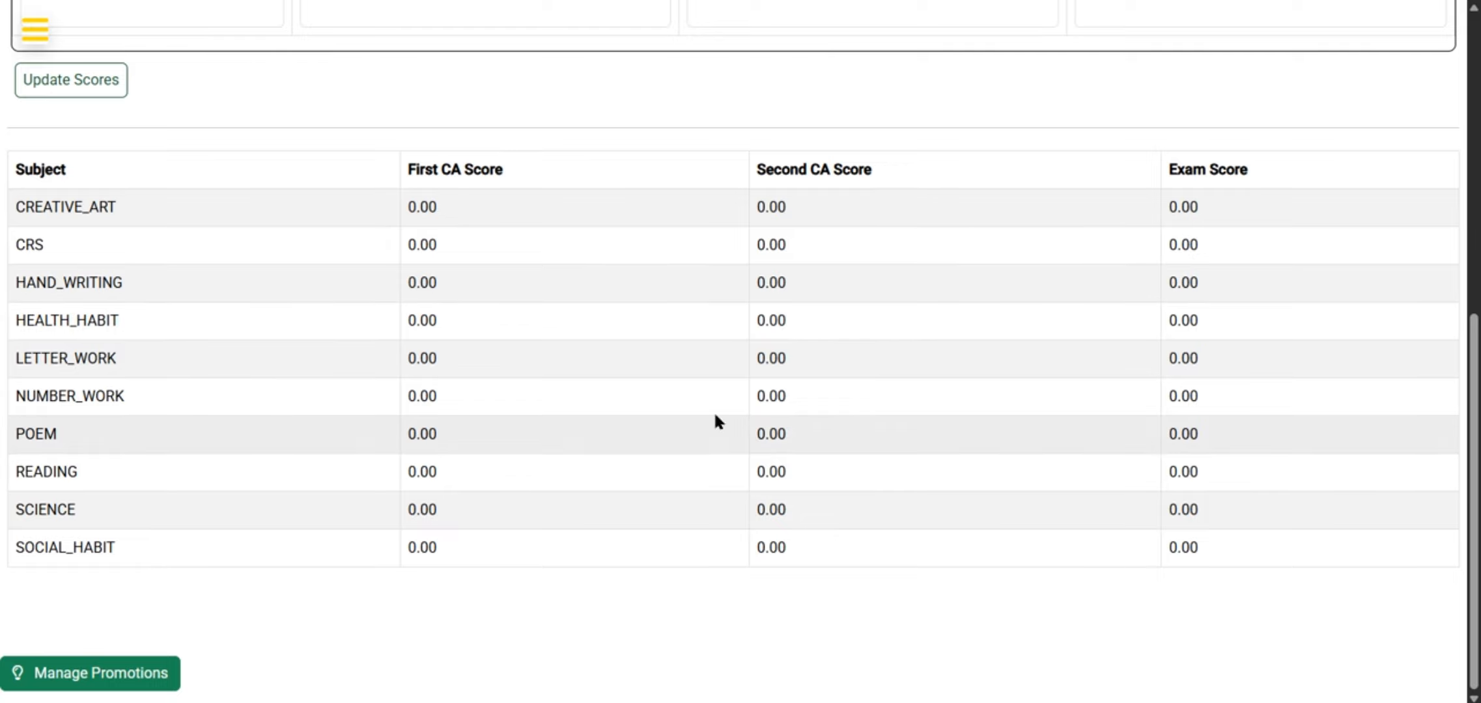
pyautogui.scroll(7, 677, 182)
pyautogui.scroll(-2, 676, 217)
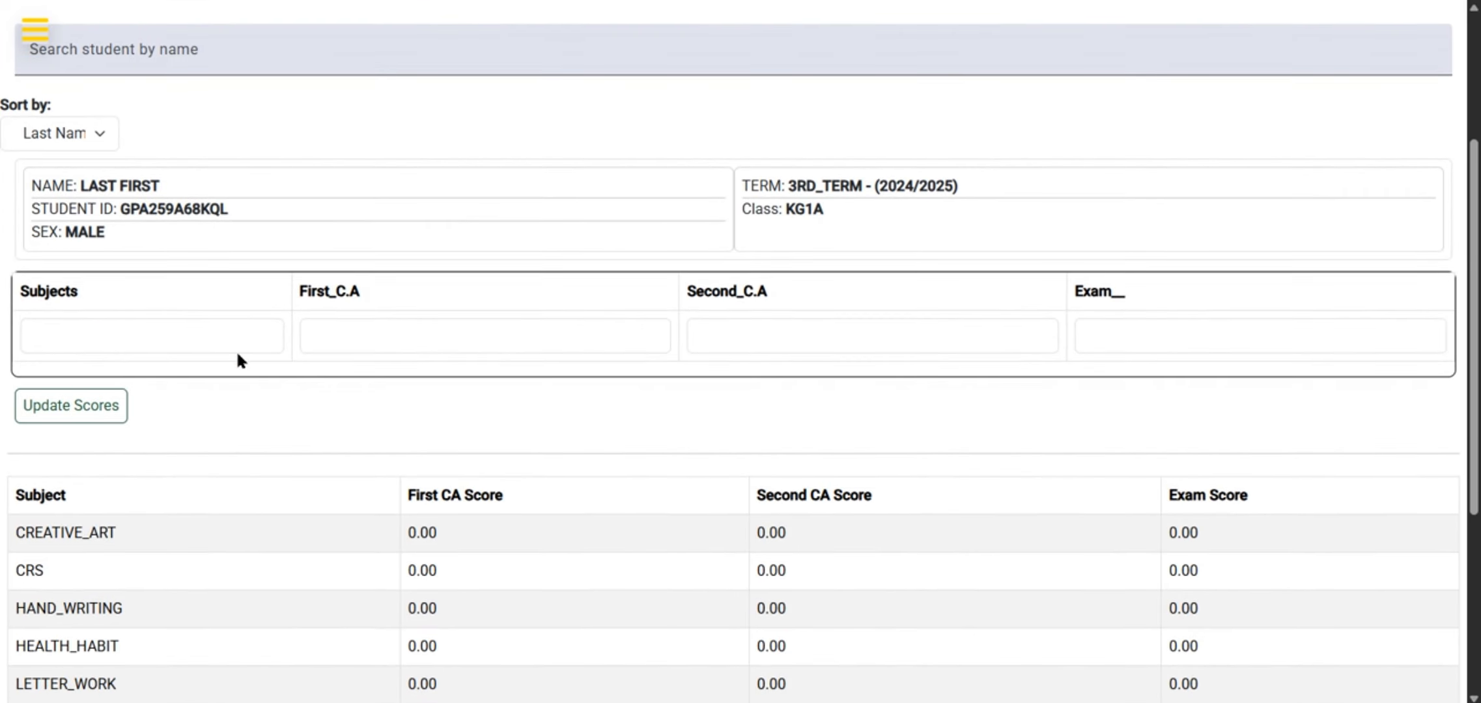
# Choose LETTER WORK as the subject and set its First C.A score to 9
pyautogui.click(152, 332)
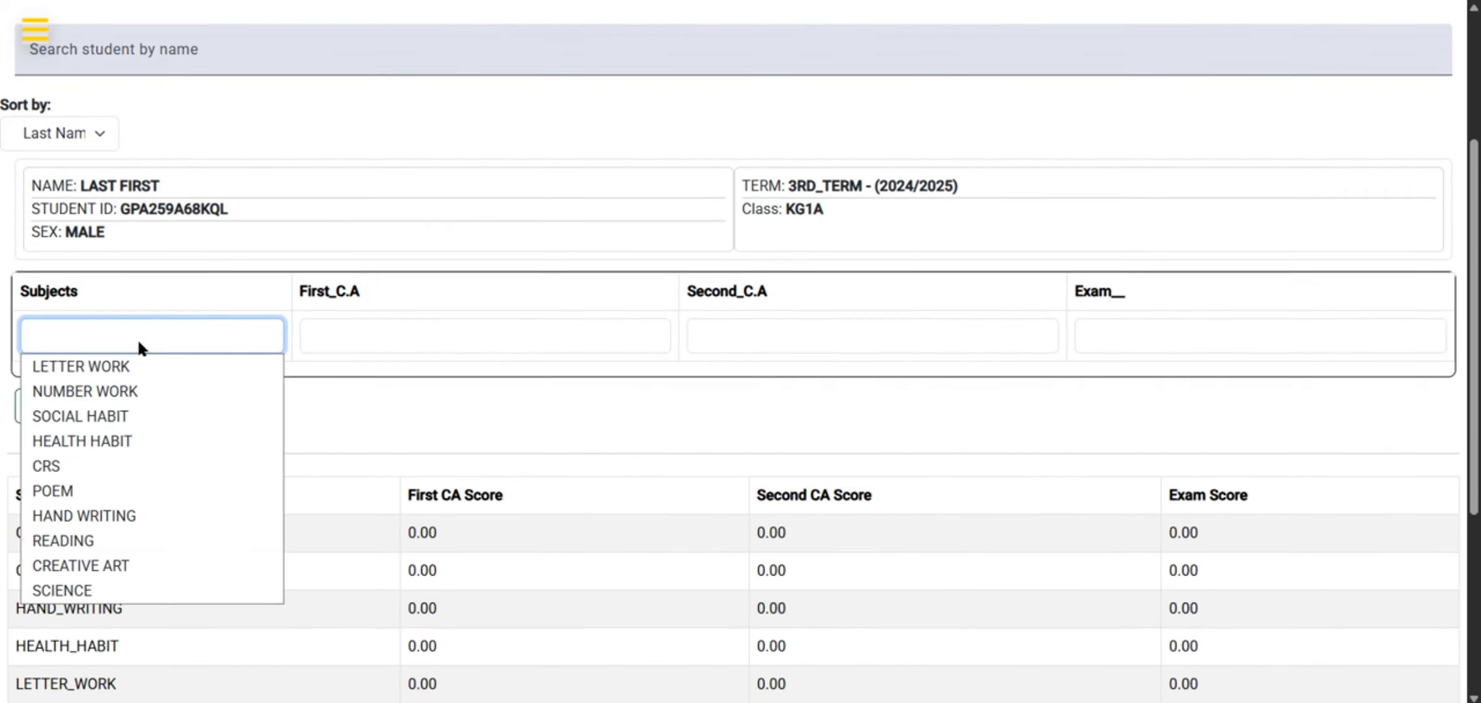
pyautogui.click(89, 367)
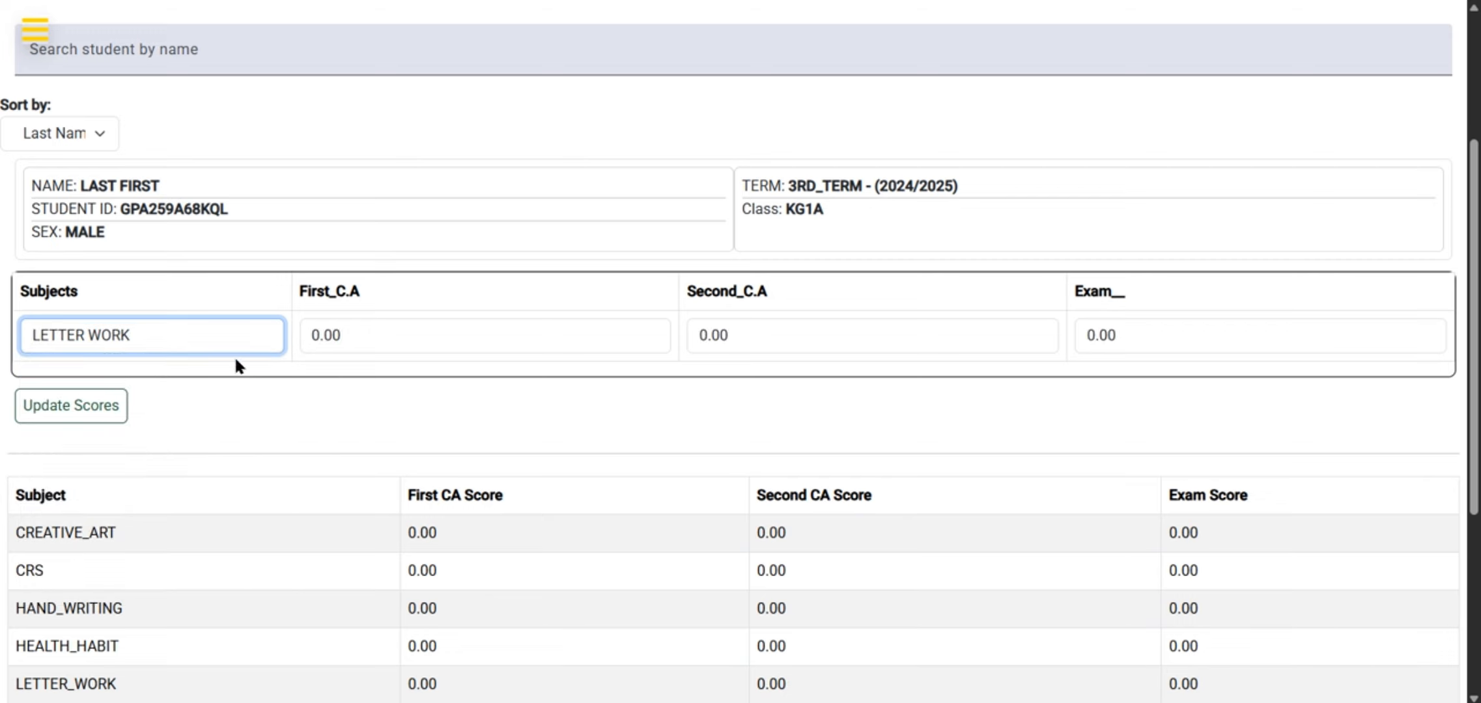
pyautogui.moveTo(344, 344); pyautogui.dragTo(296, 346)
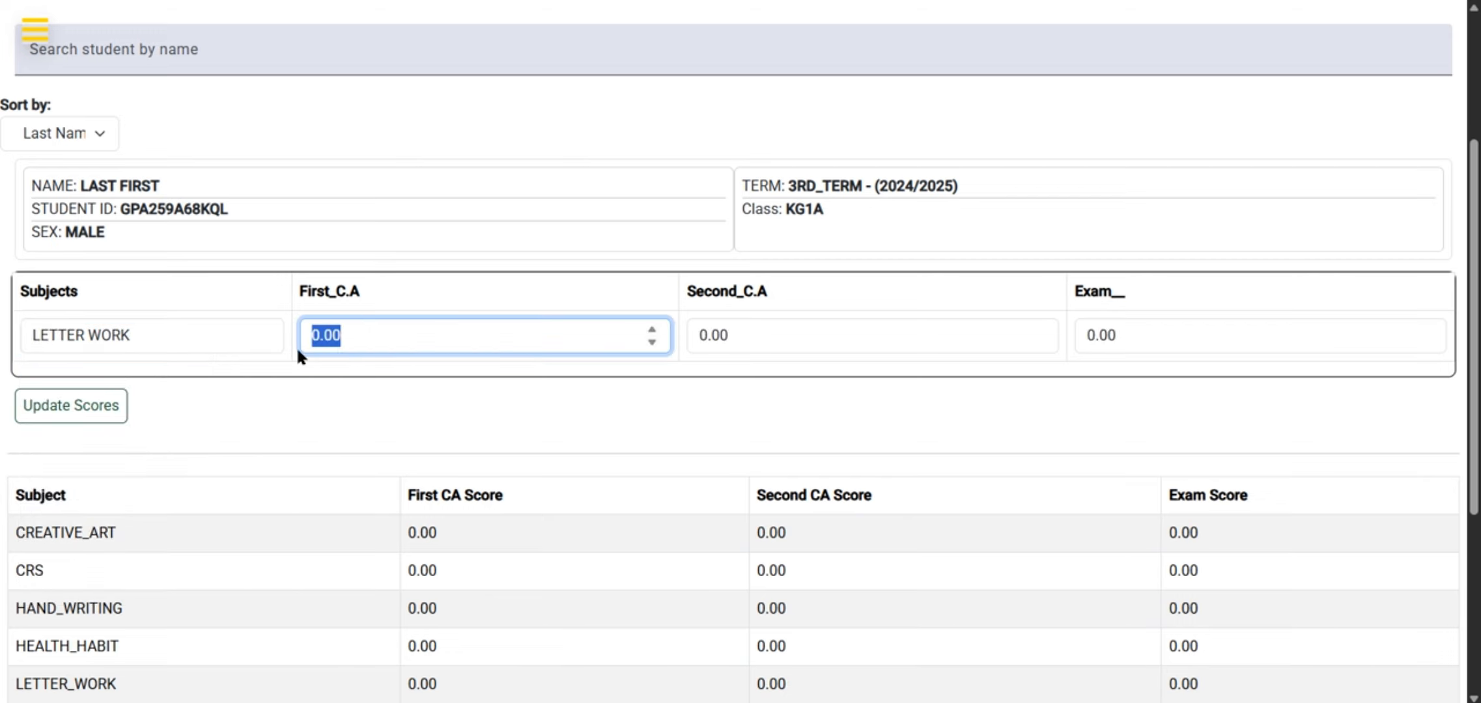
# Set the LETTER WORK Second C.A score to 13 and the Exam score to 50
pyautogui.doubleClick(751, 335)
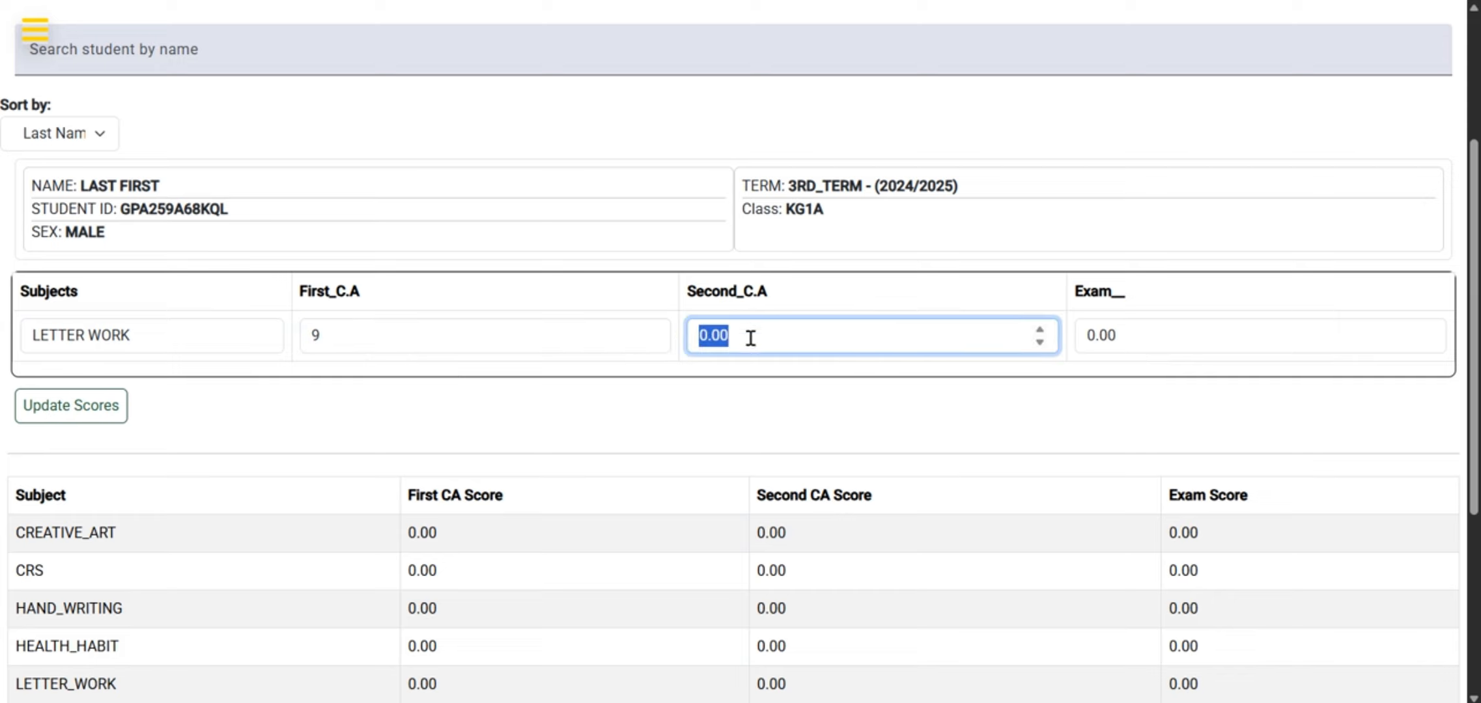
pyautogui.write('13')
pyautogui.press('Tab')
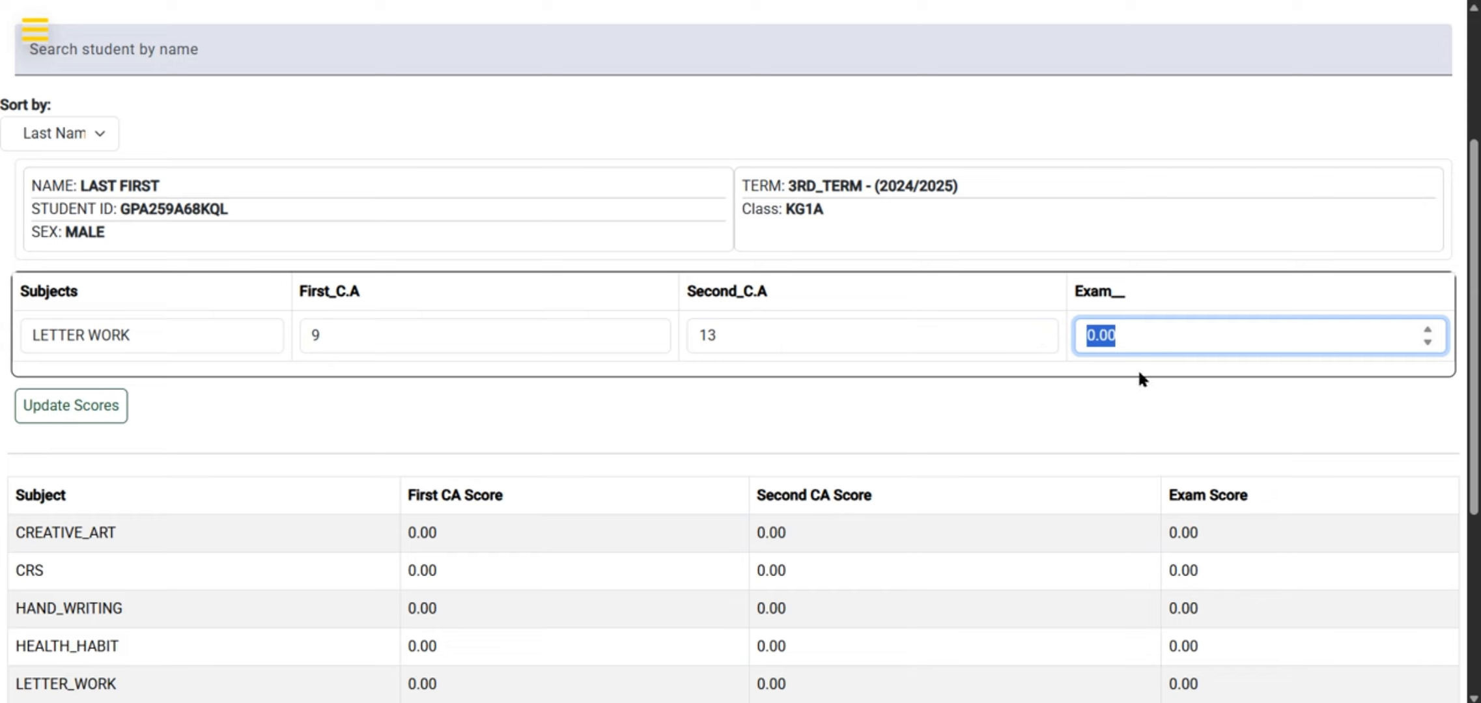
pyautogui.write('50')
pyautogui.click(1074, 404)
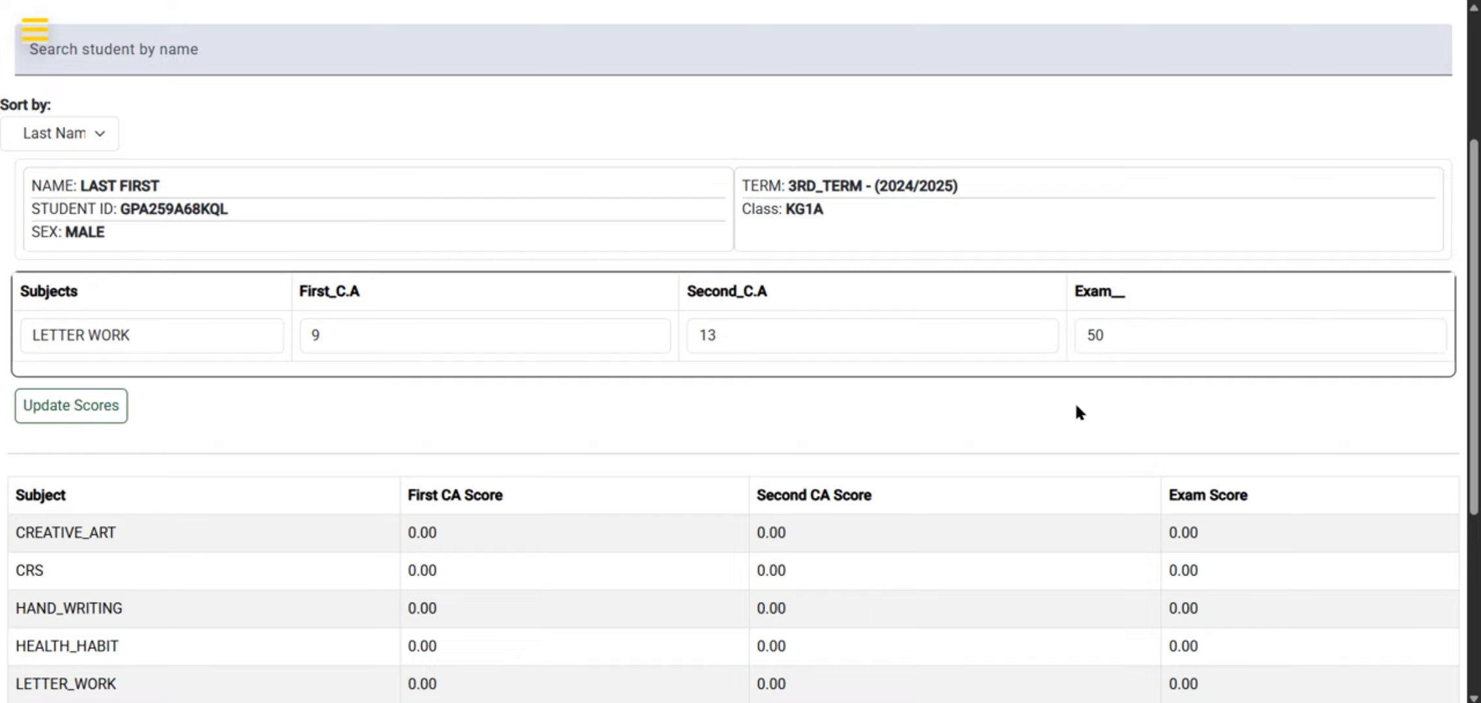
pyautogui.scroll(-5, 821, 435)
pyautogui.scroll(3, 821, 435)
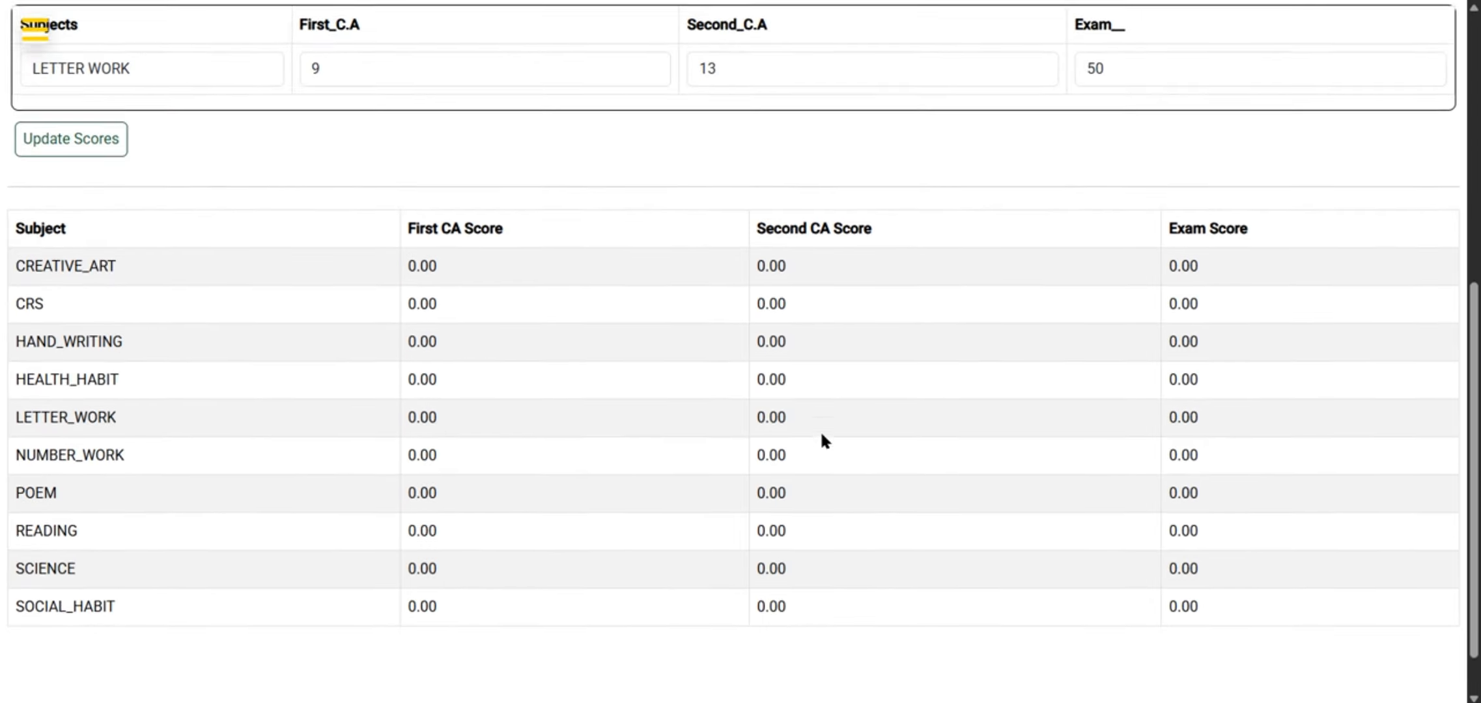
pyautogui.scroll(-1, 821, 435)
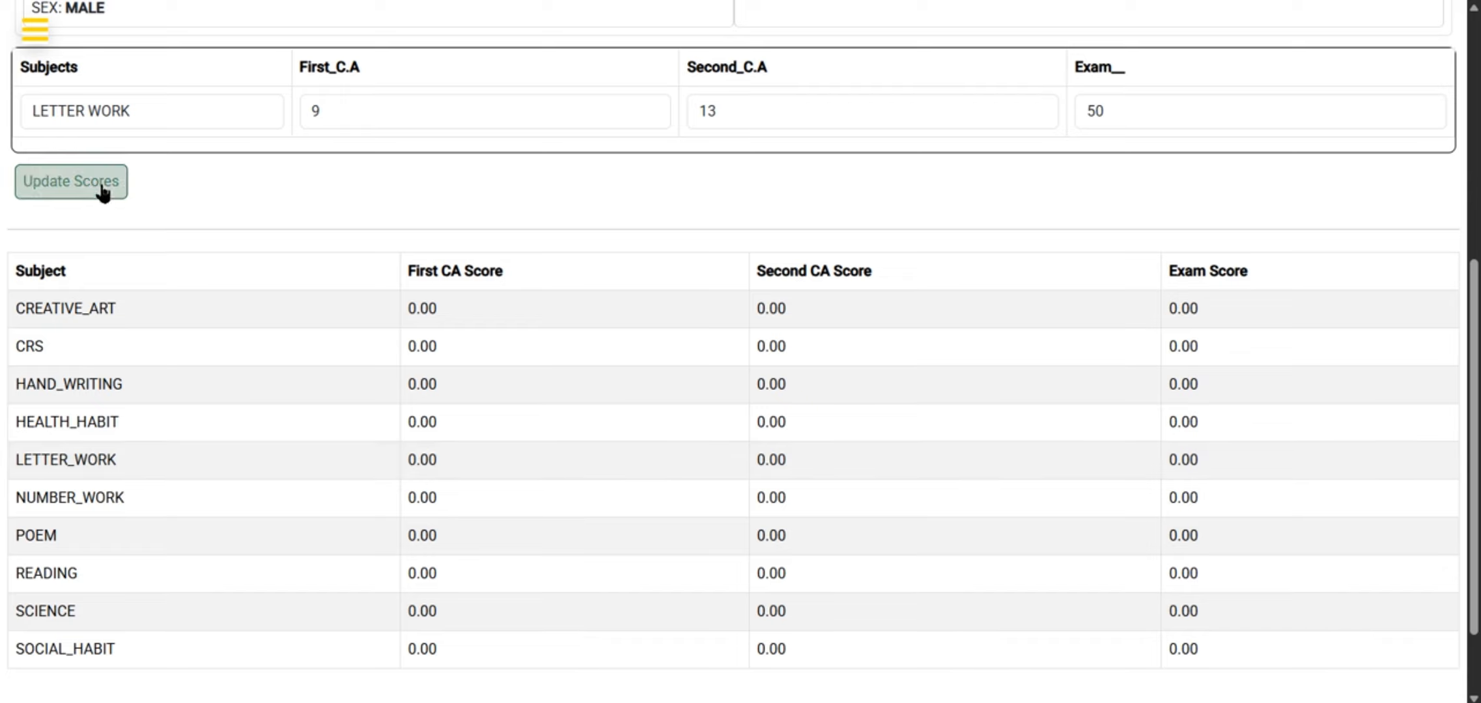
# Save the LETTER WORK scores and dismiss the confirmation
pyautogui.click(81, 185)
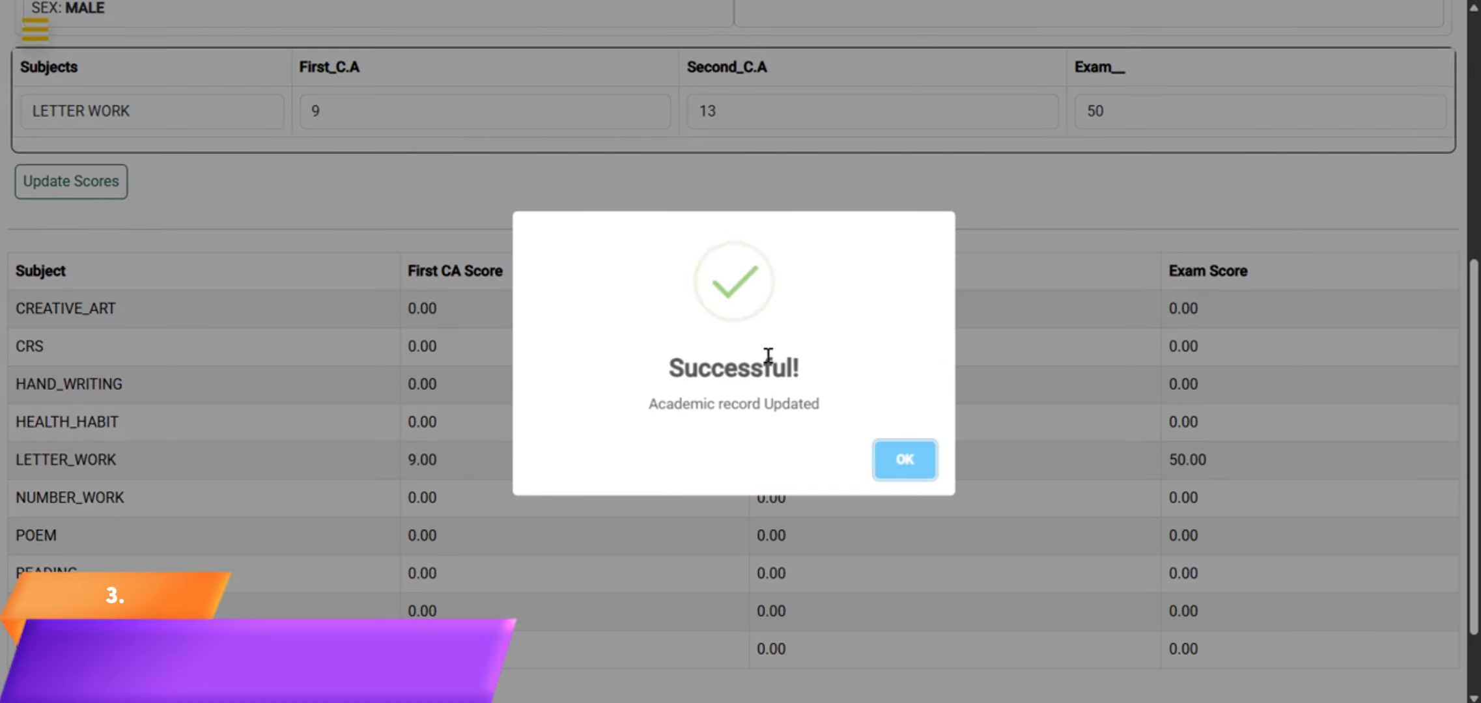
pyautogui.click(909, 461)
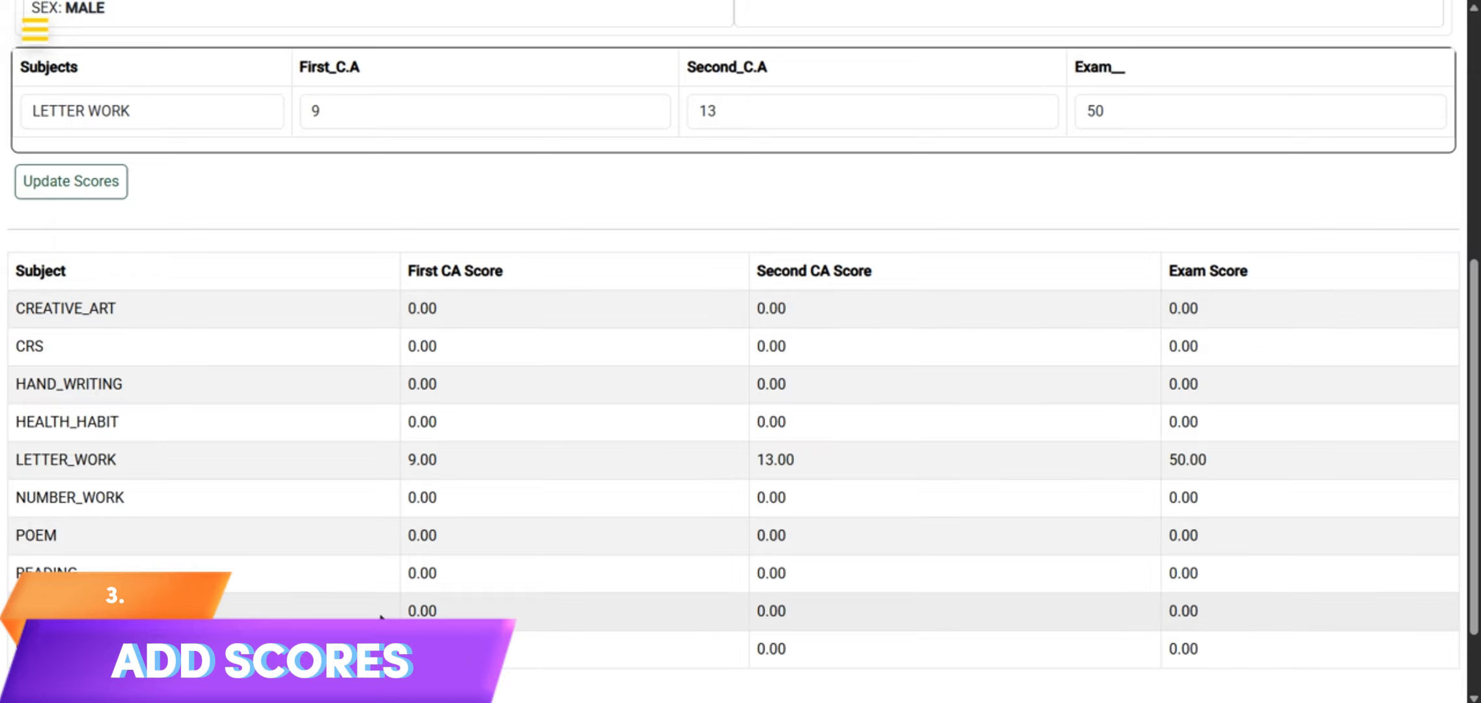
# Choose CREATIVE ART as the subject and set its First C.A score to 13
pyautogui.scroll(6, 606, 235)
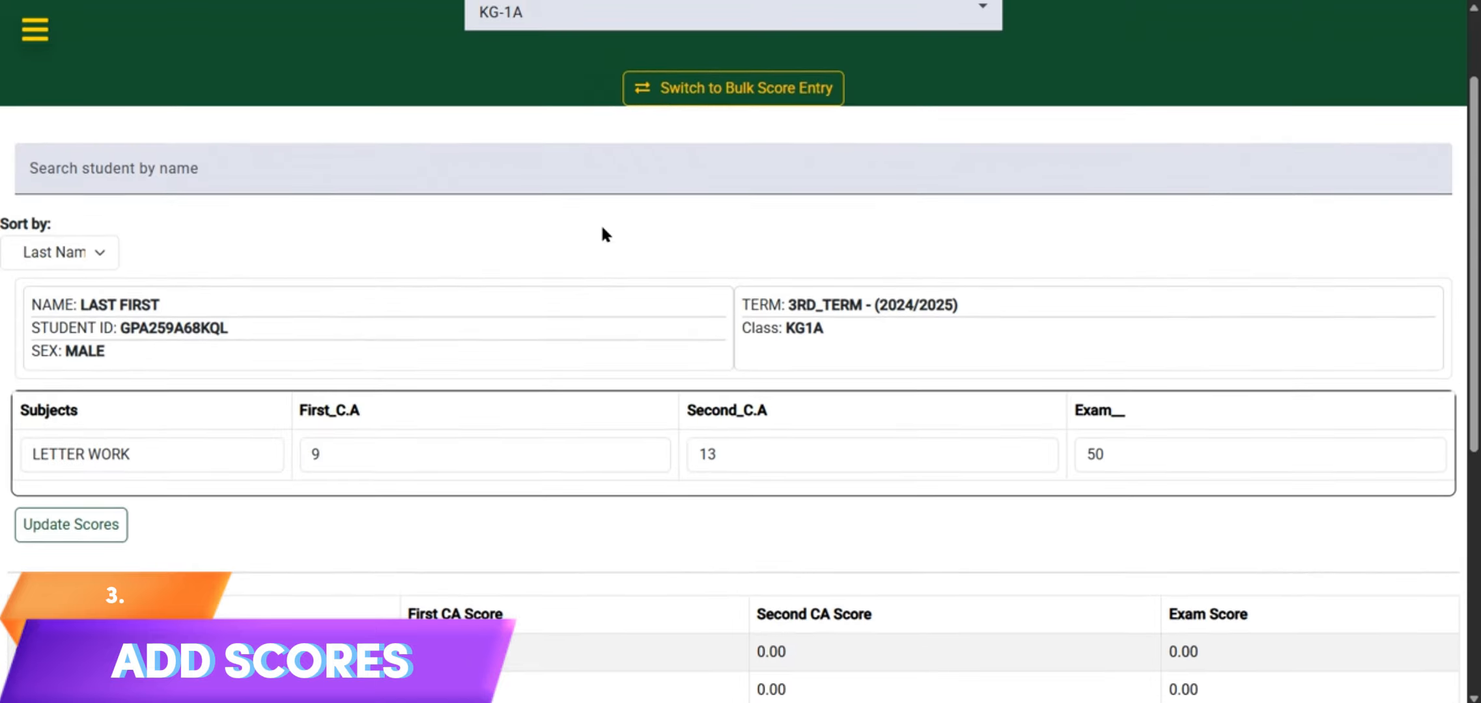
pyautogui.scroll(-4, 605, 235)
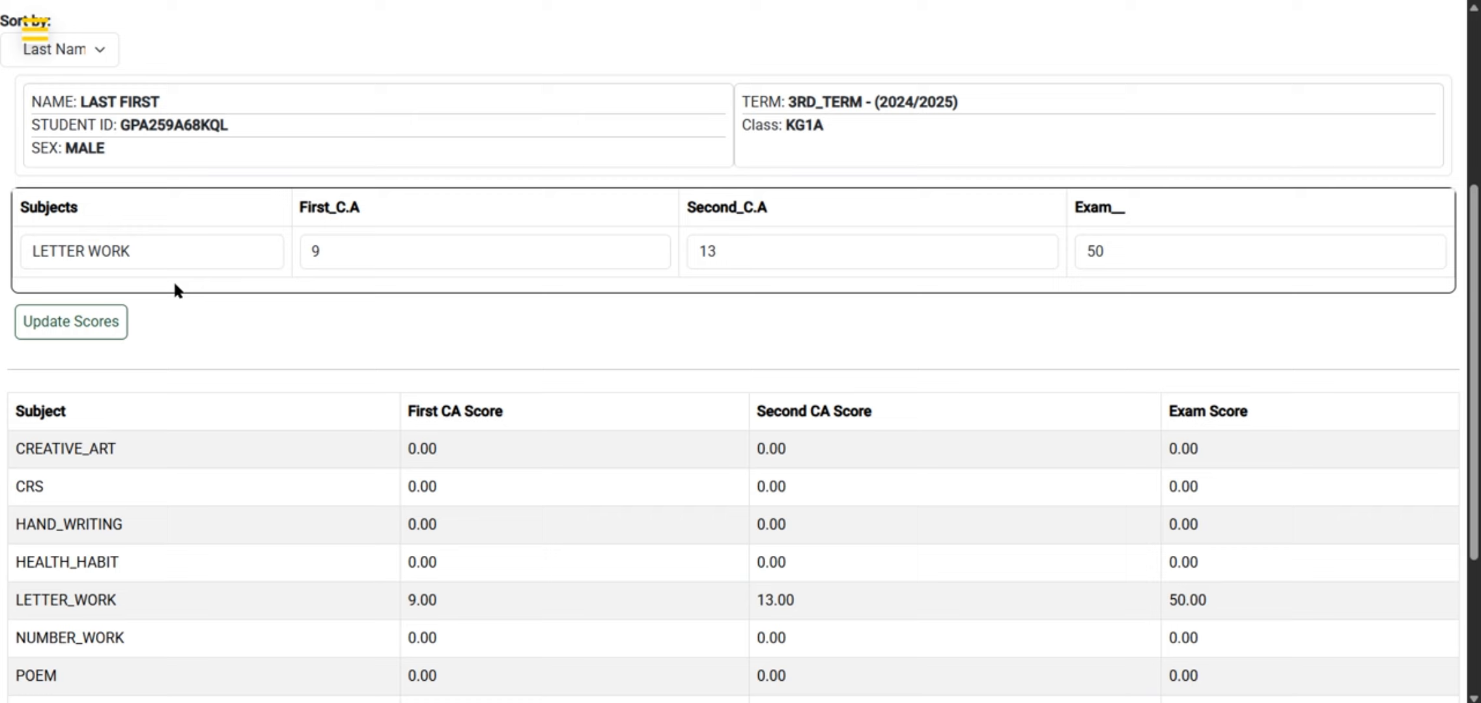
pyautogui.click(149, 248)
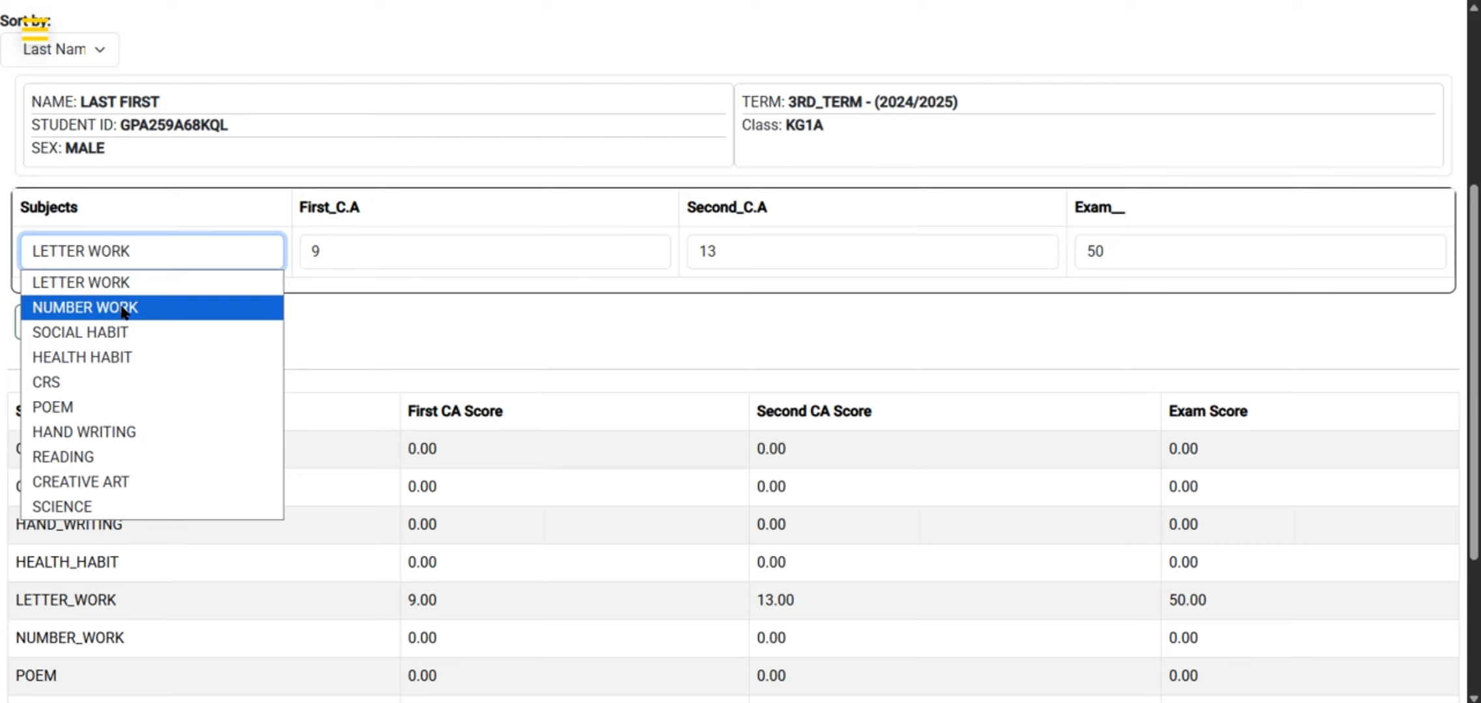
pyautogui.click(98, 482)
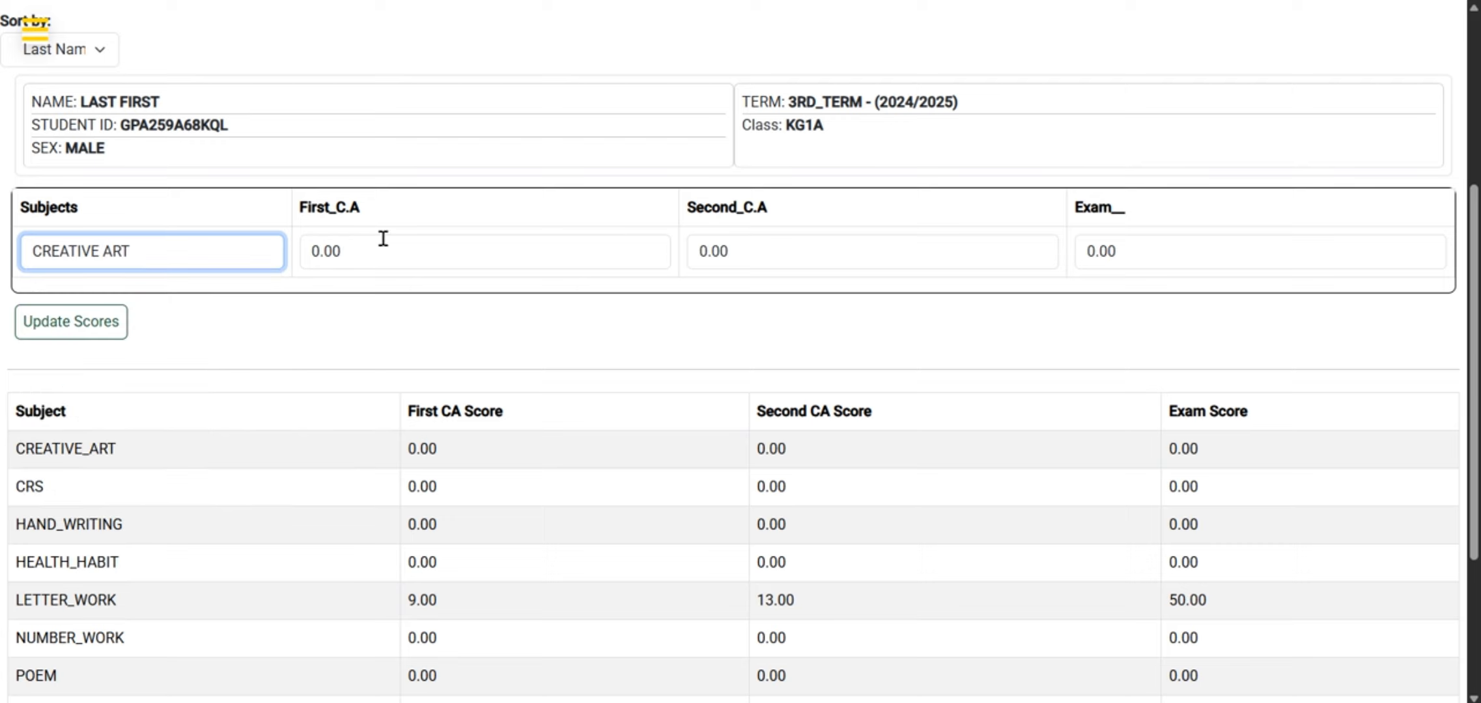
pyautogui.moveTo(348, 254); pyautogui.dragTo(299, 254)
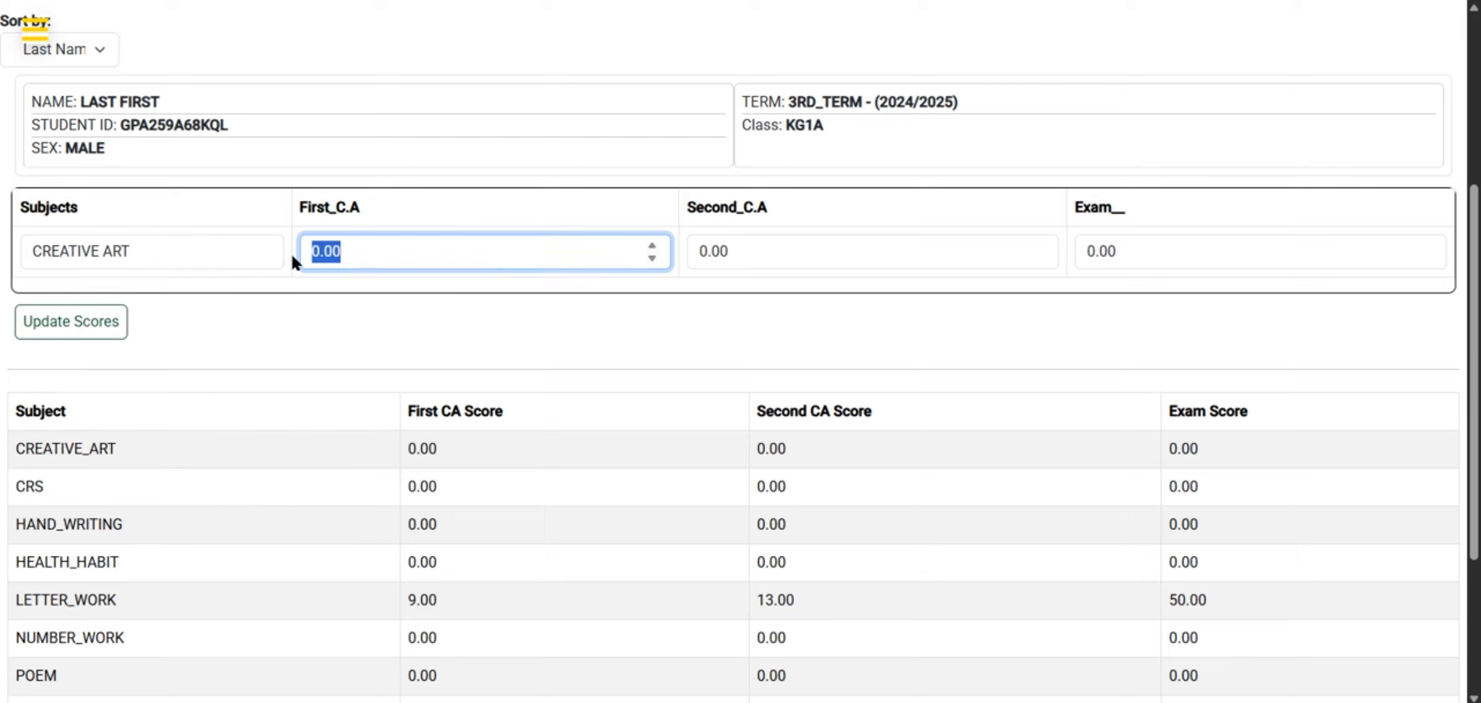
pyautogui.write('13')
pyautogui.press('Tab')
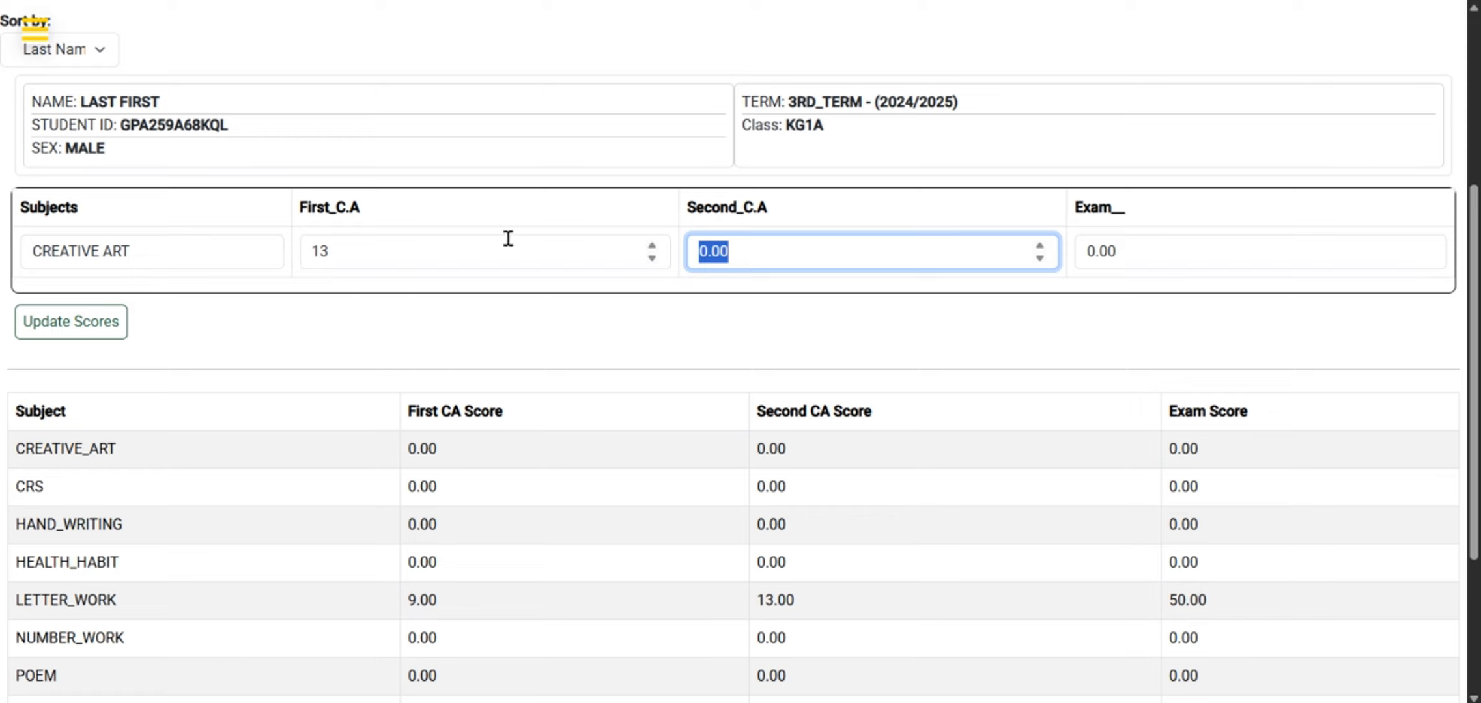
# Set the CREATIVE ART Second C.A score to 14 and Exam score to 60, then save the scores
pyautogui.write('14')
pyautogui.press('Tab')
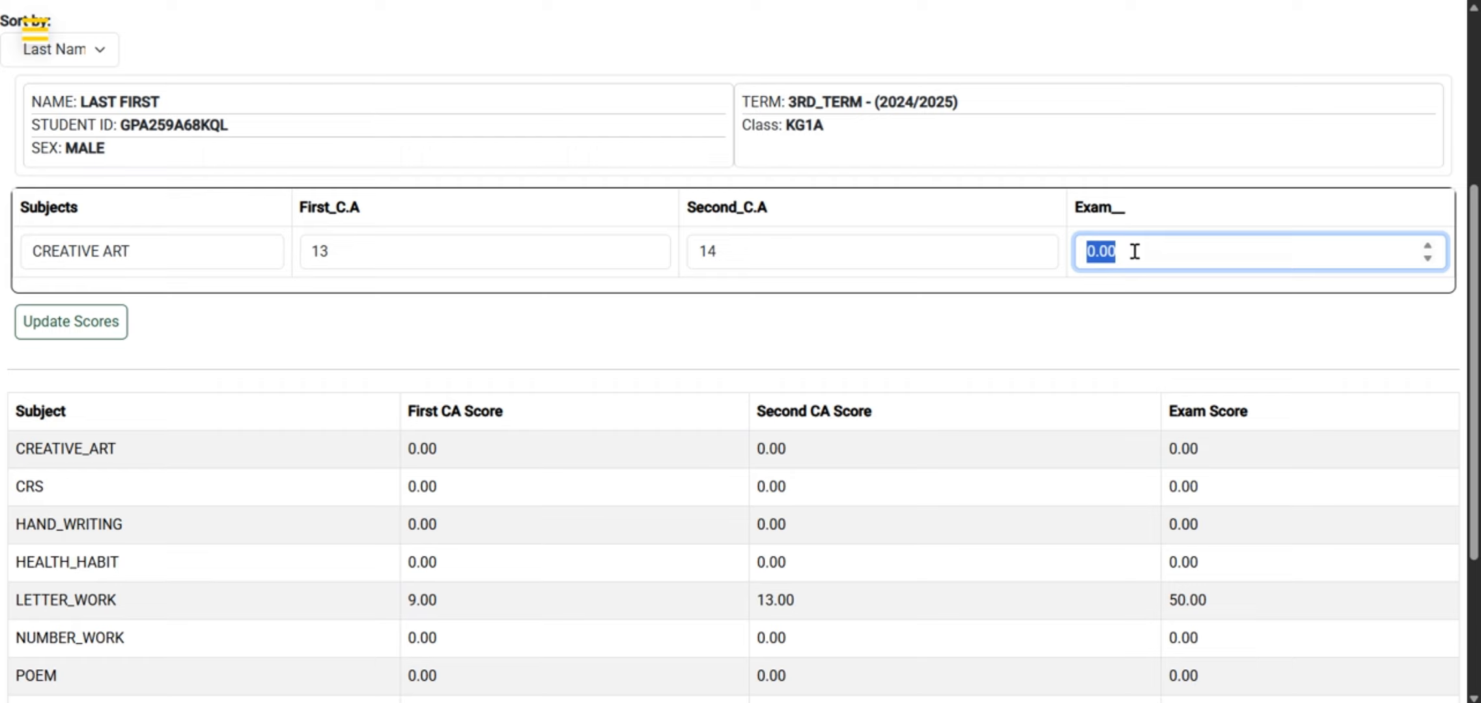
pyautogui.write('60')
pyautogui.click(39, 334)
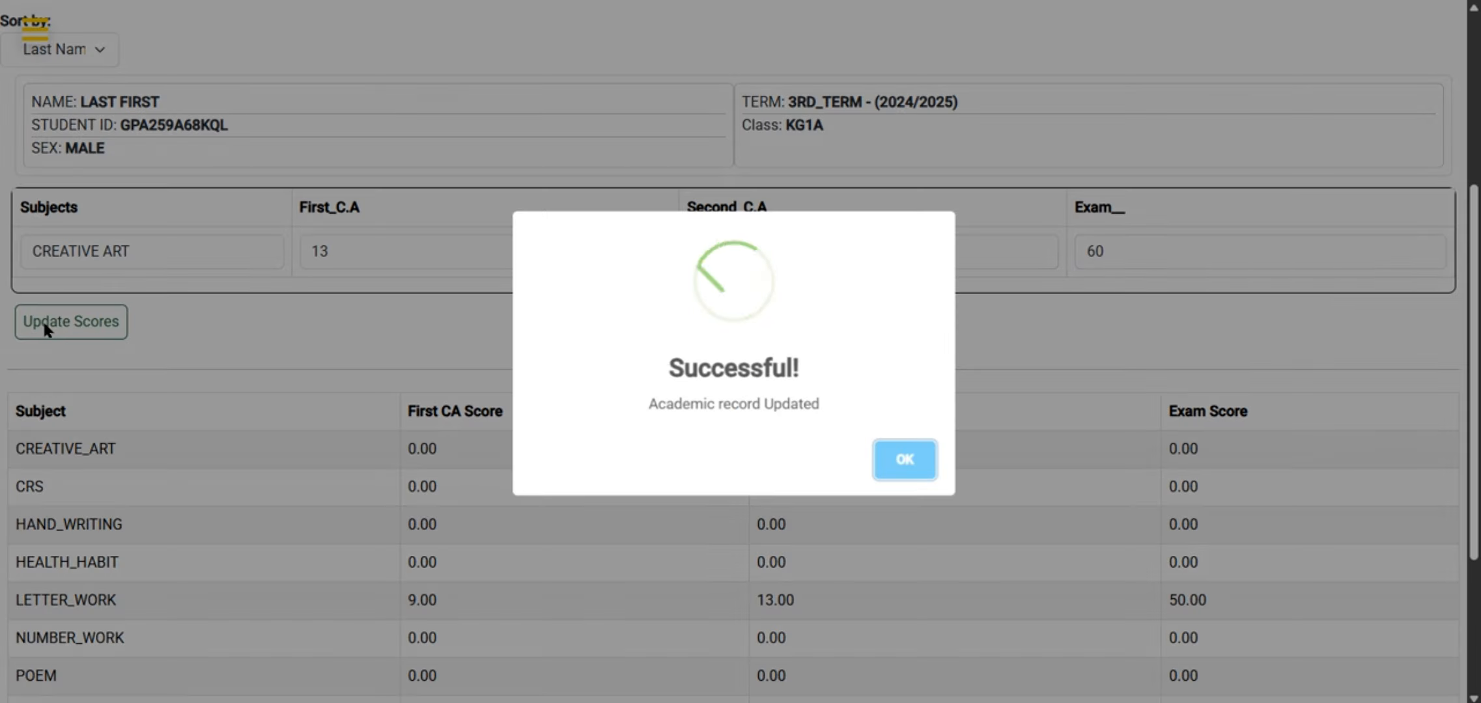
pyautogui.click(902, 455)
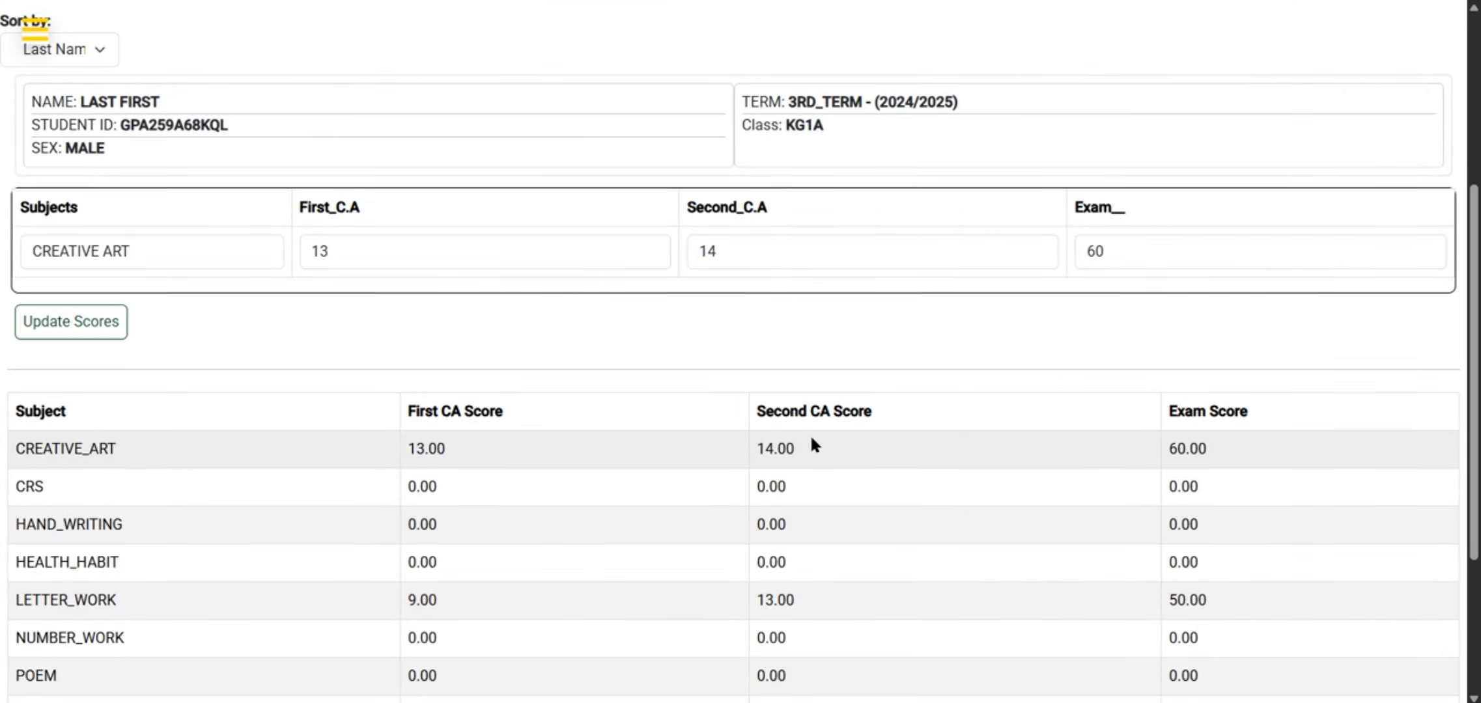
# Return to the administrator dashboard and open Manage Assessments under Assessments & Scores
pyautogui.scroll(5, 1113, 399)
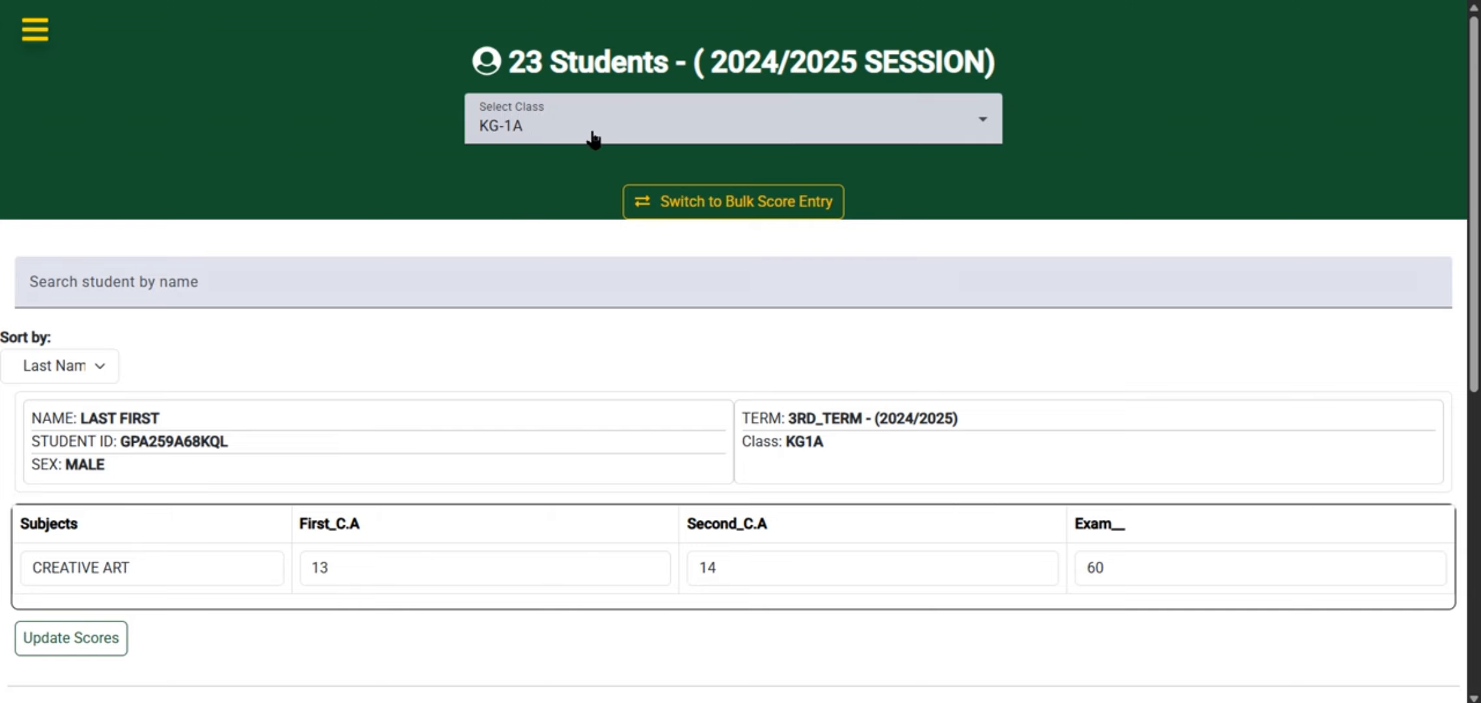
pyautogui.click(34, 29)
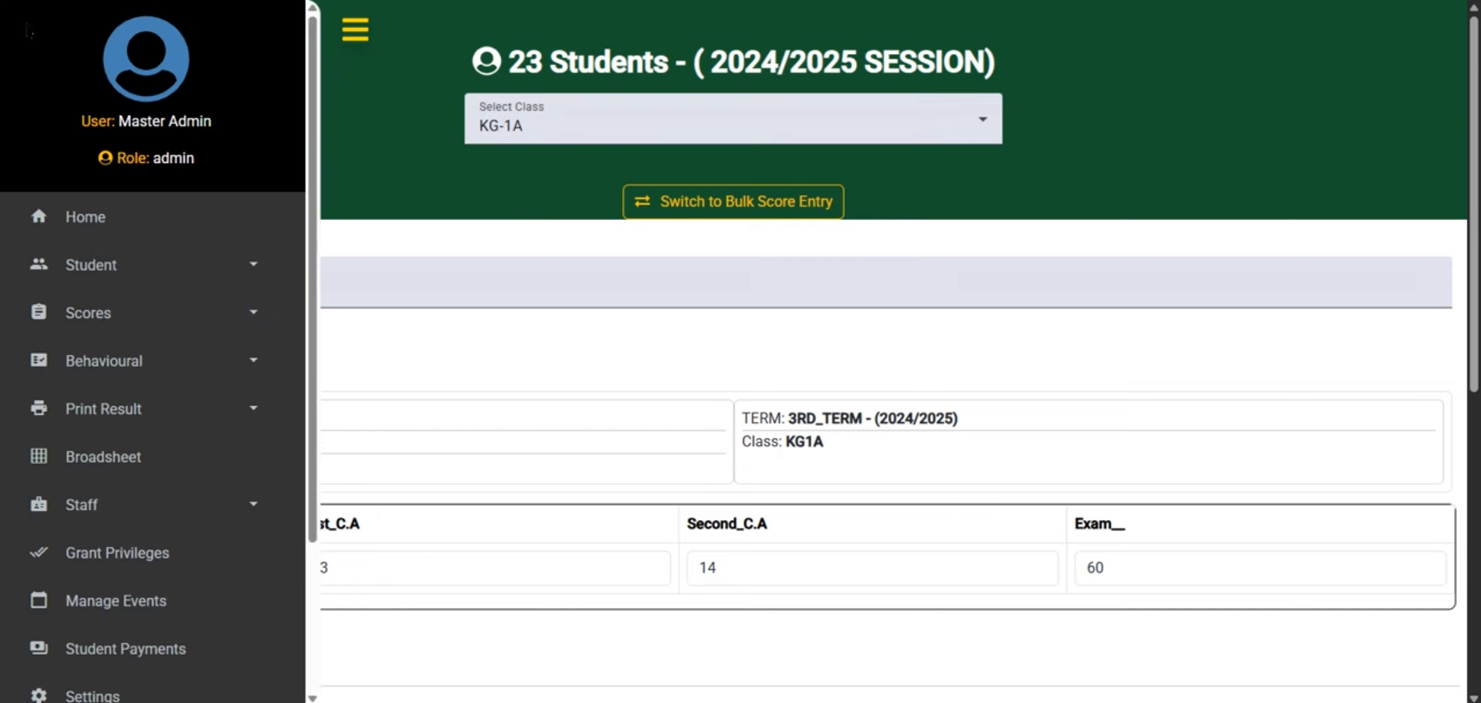
pyautogui.click(357, 40)
pyautogui.click(50, 30)
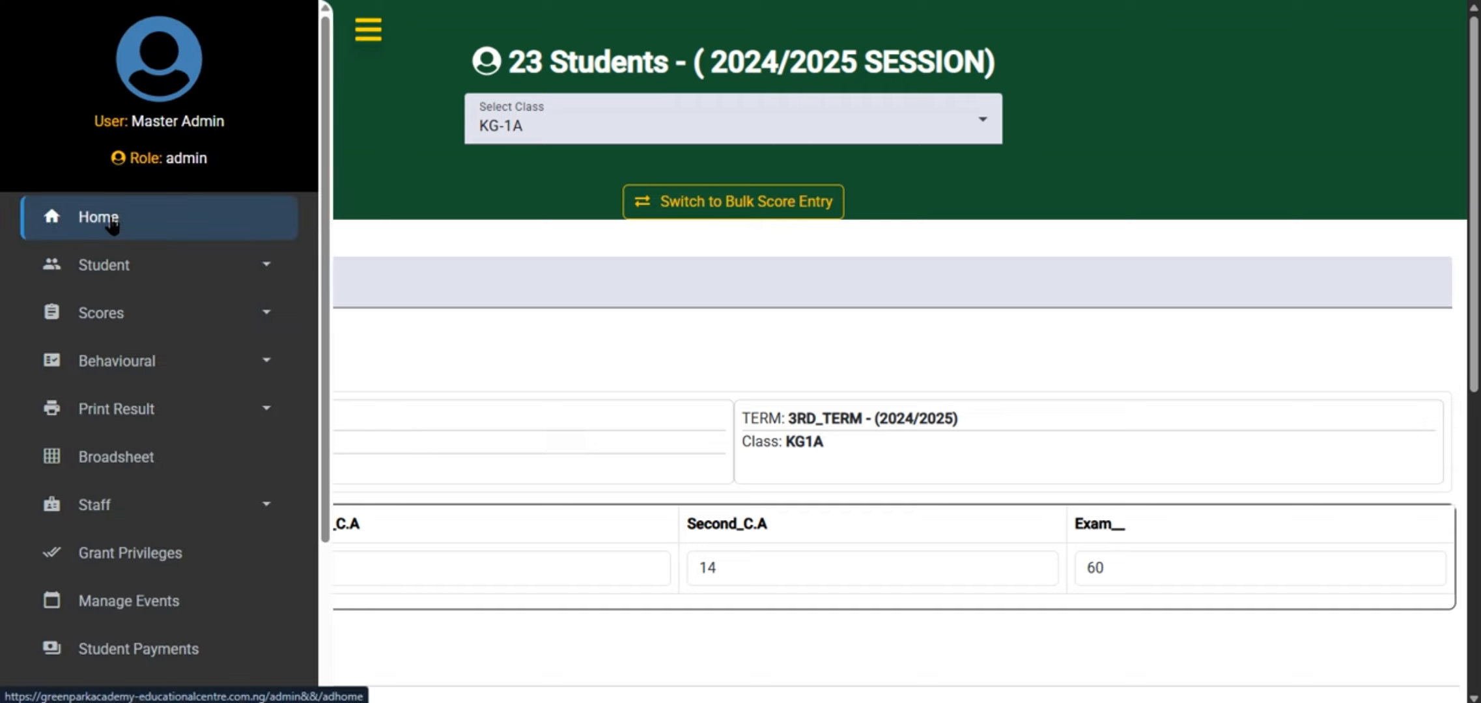
pyautogui.click(112, 225)
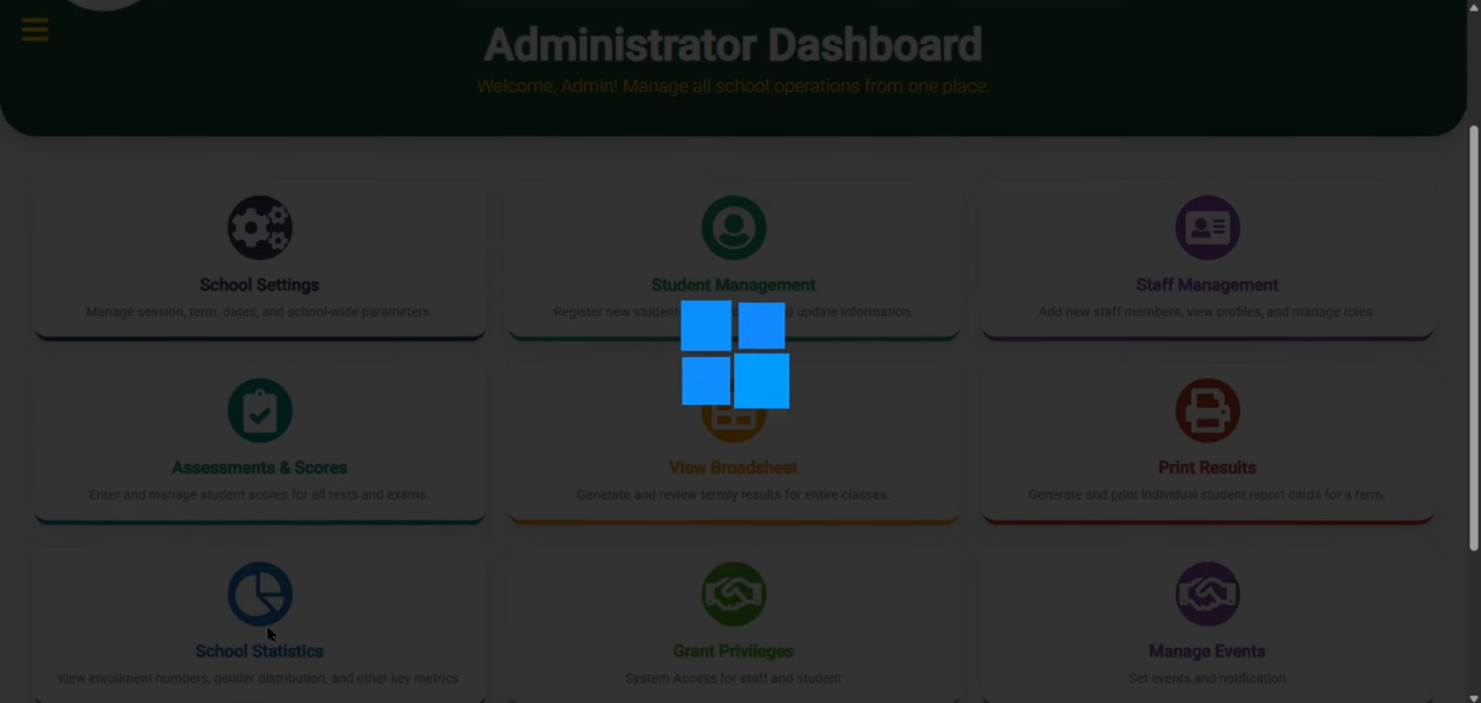
pyautogui.scroll(-1, 269, 634)
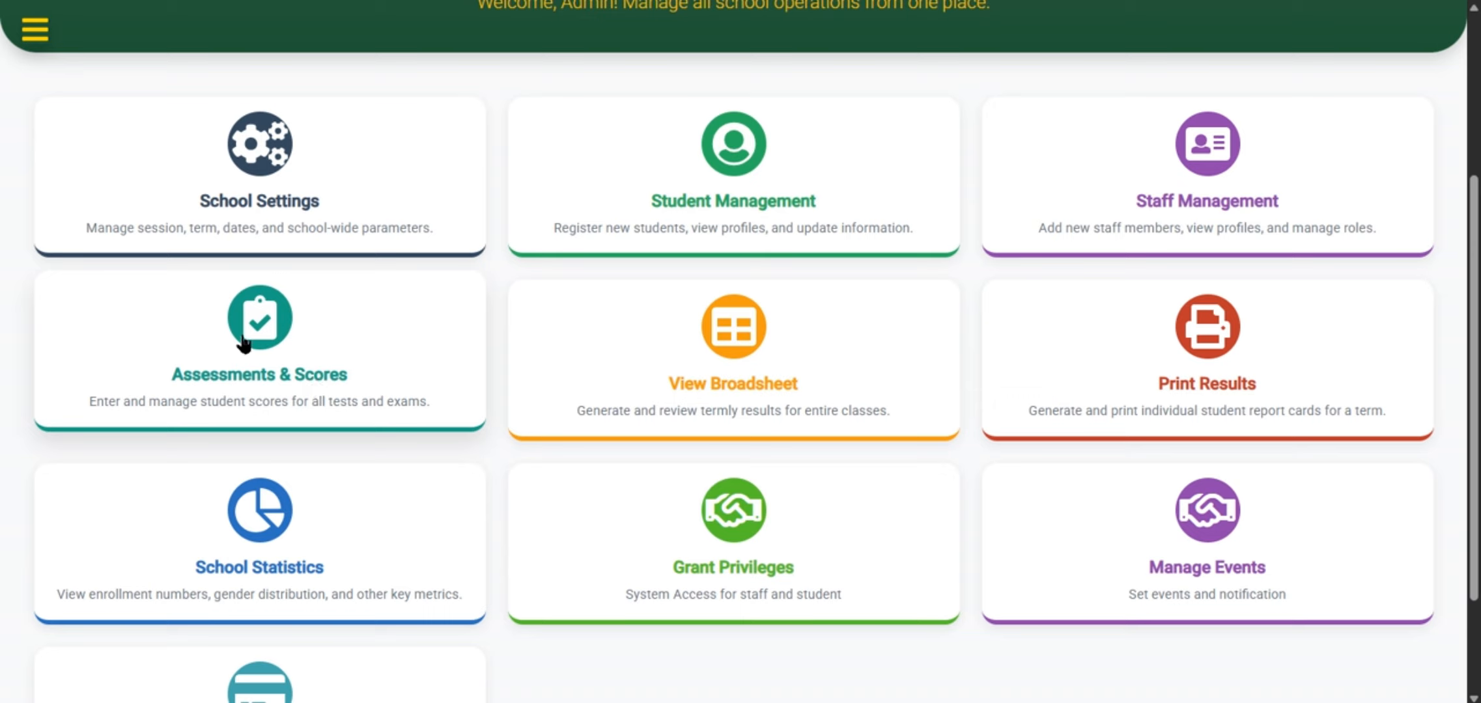
pyautogui.click(243, 344)
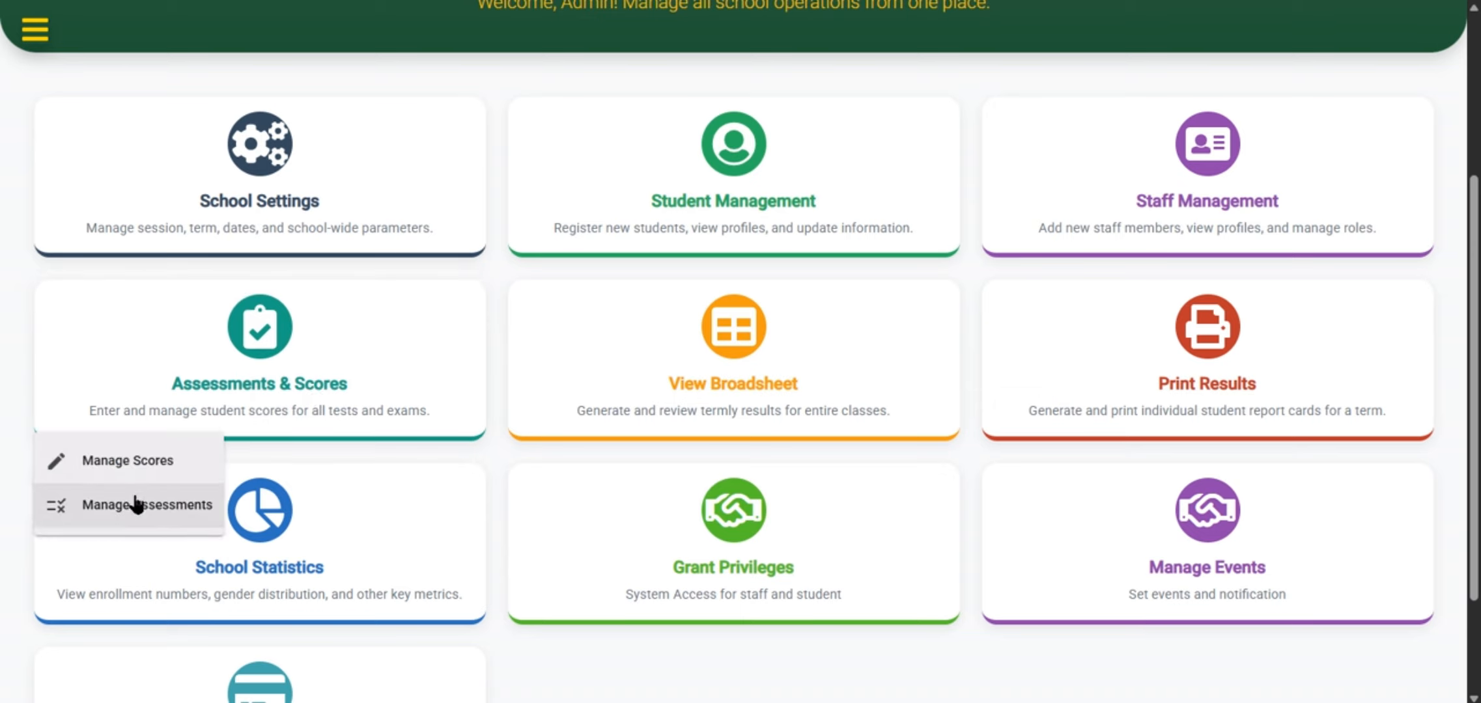
pyautogui.click(152, 508)
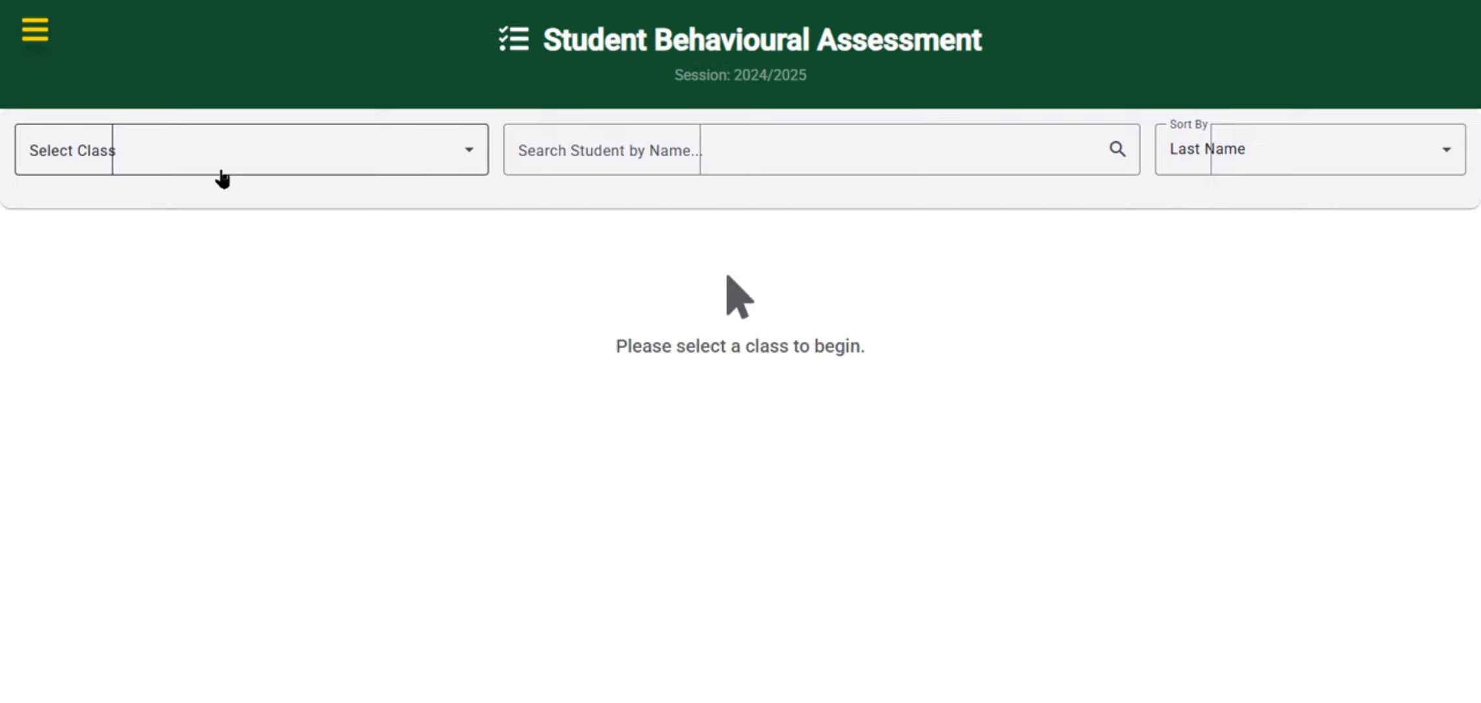
# Select class KG-1A and open the behavioural records of the last student in the list
pyautogui.click(66, 149)
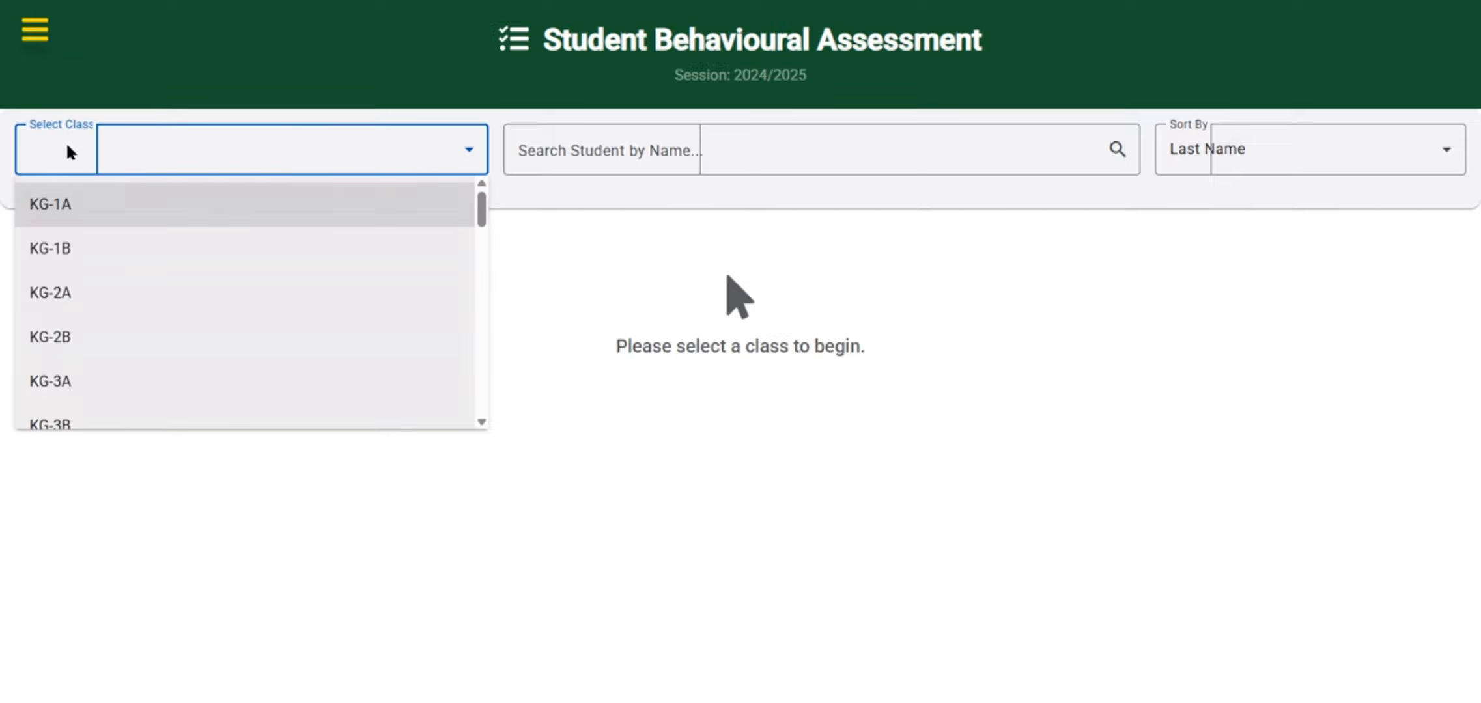
pyautogui.click(69, 205)
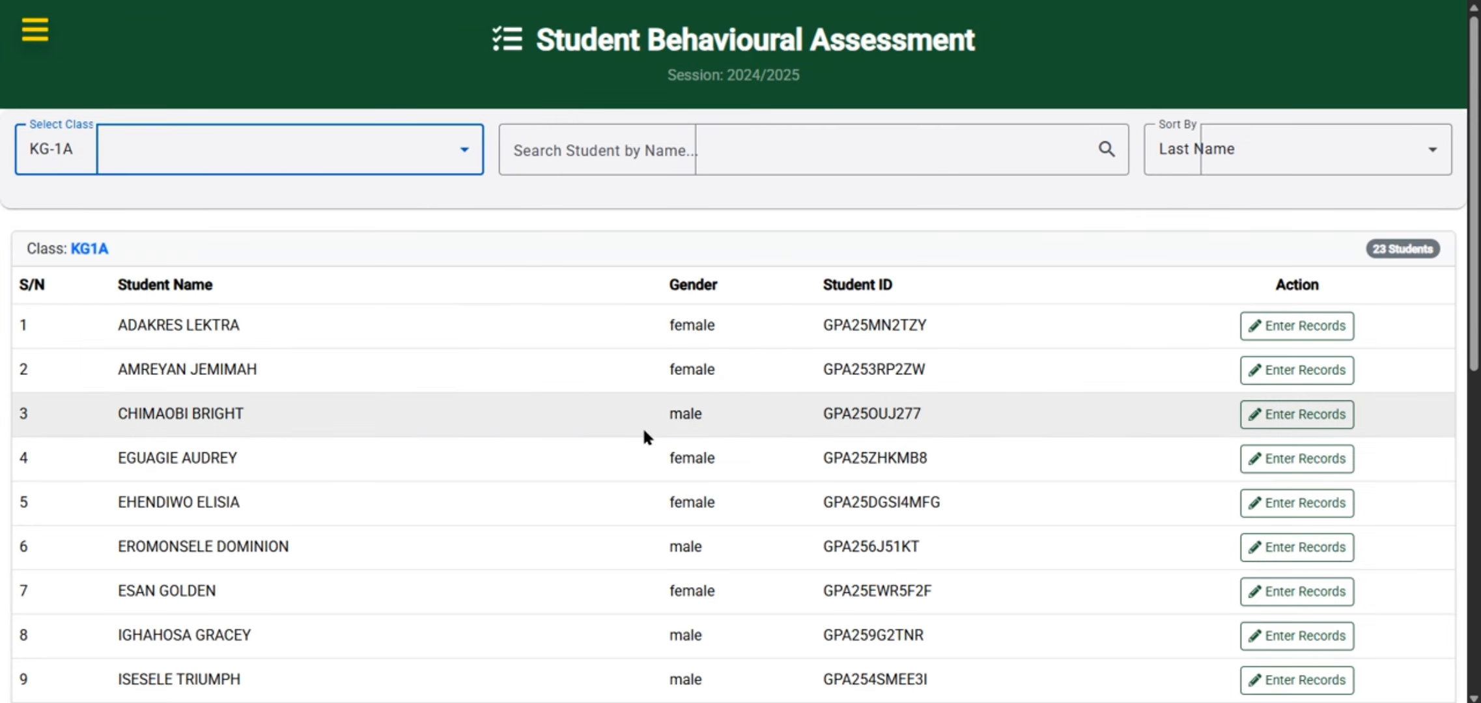
pyautogui.scroll(-10, 863, 440)
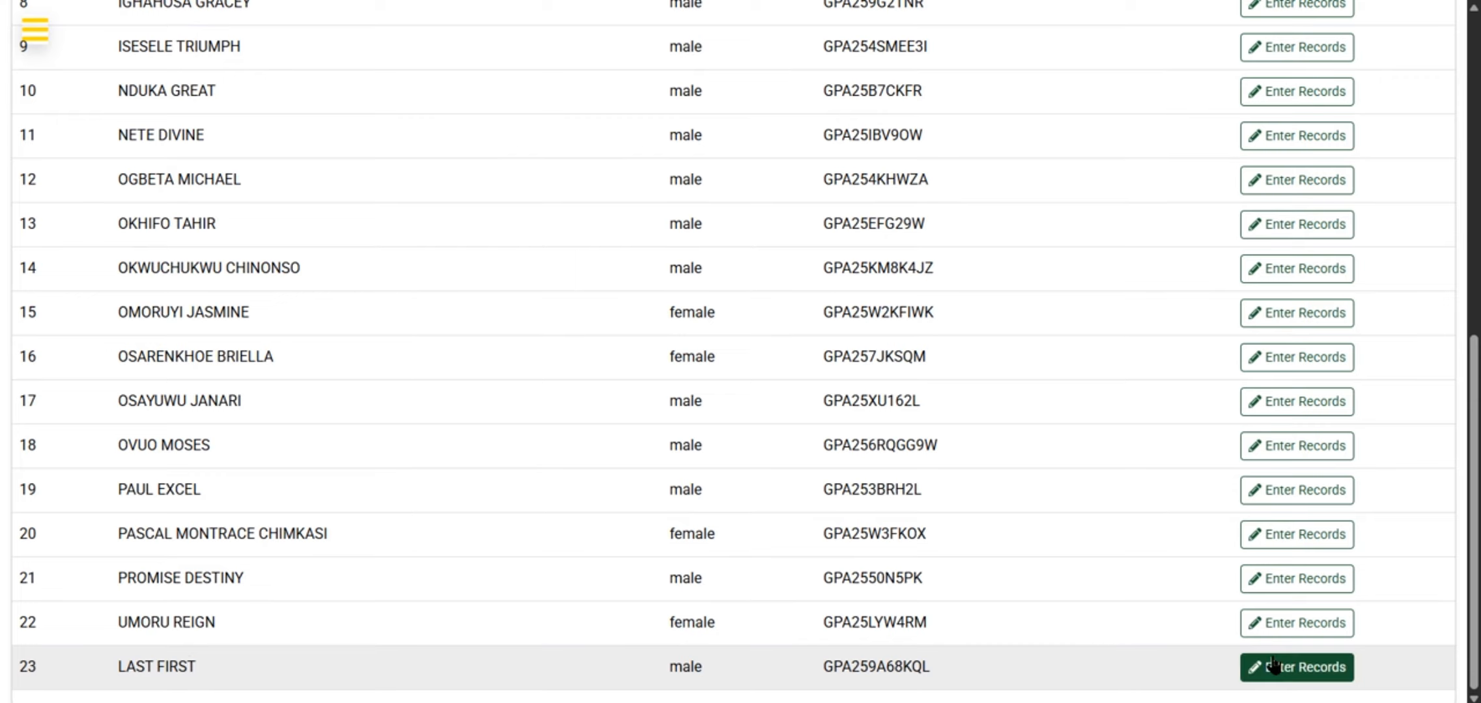
pyautogui.click(1302, 678)
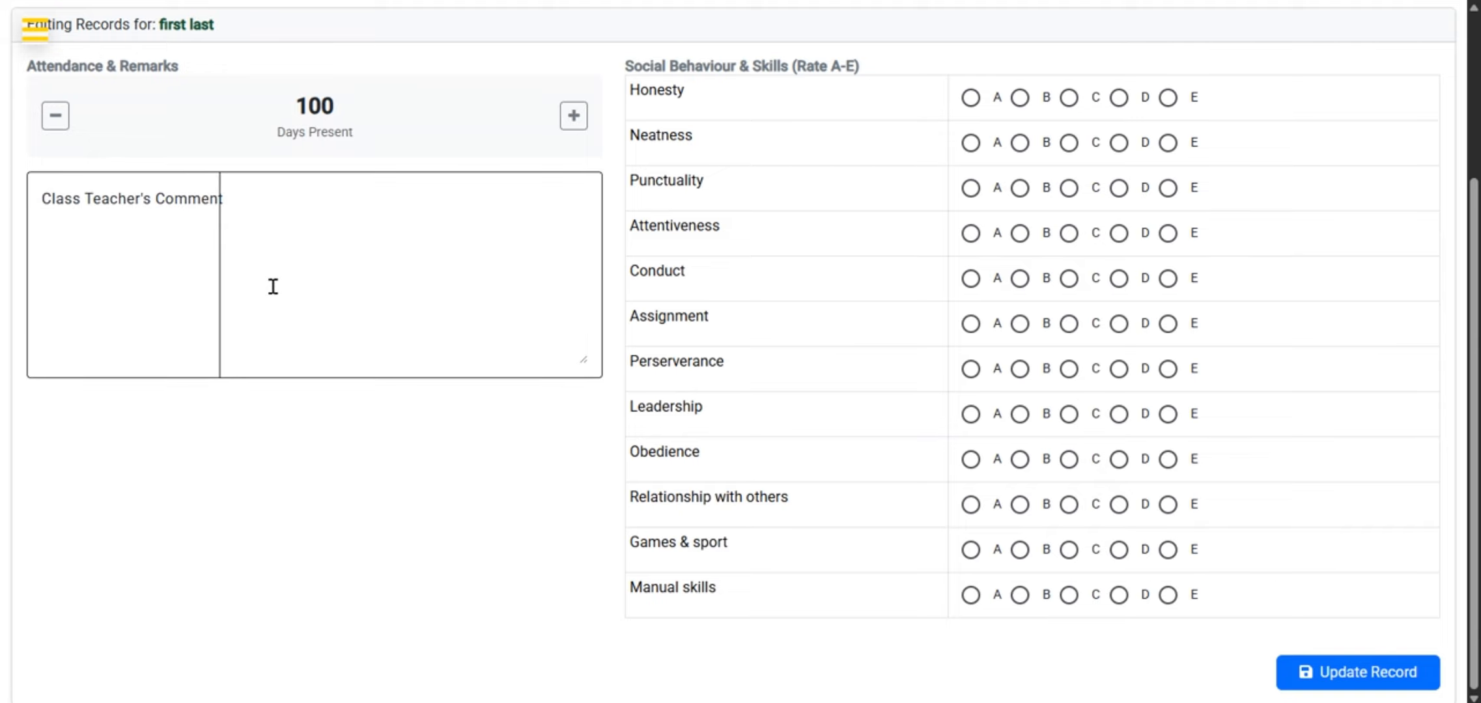
# Set the student's Days Present to 111
pyautogui.scroll(3, 271, 287)
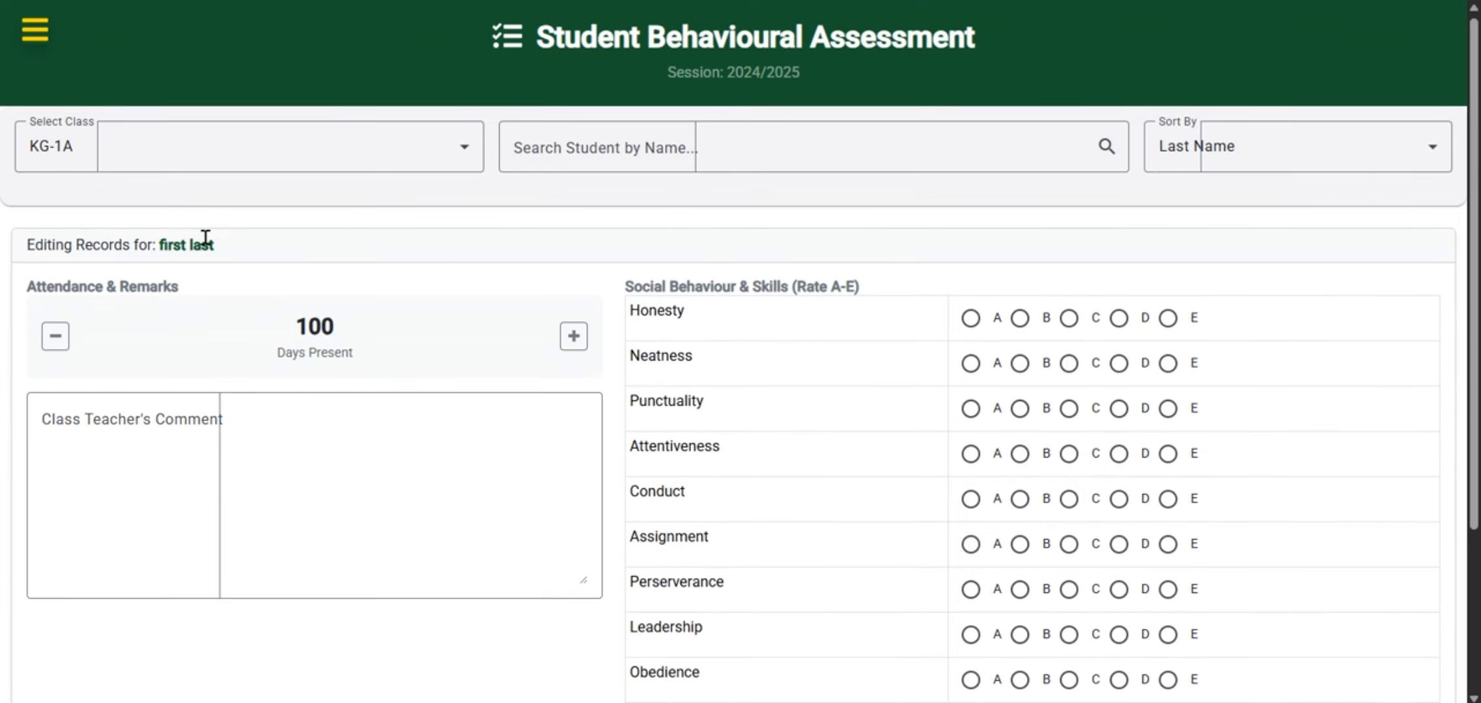
pyautogui.click(51, 338)
pyautogui.doubleClick(570, 334)
pyautogui.tripleClick(570, 335)
pyautogui.tripleClick(571, 335)
pyautogui.doubleClick(573, 335)
pyautogui.click(573, 336)
pyautogui.click(573, 336)
# Enter the class teacher's comment "A very good result"
pyautogui.click(148, 436)
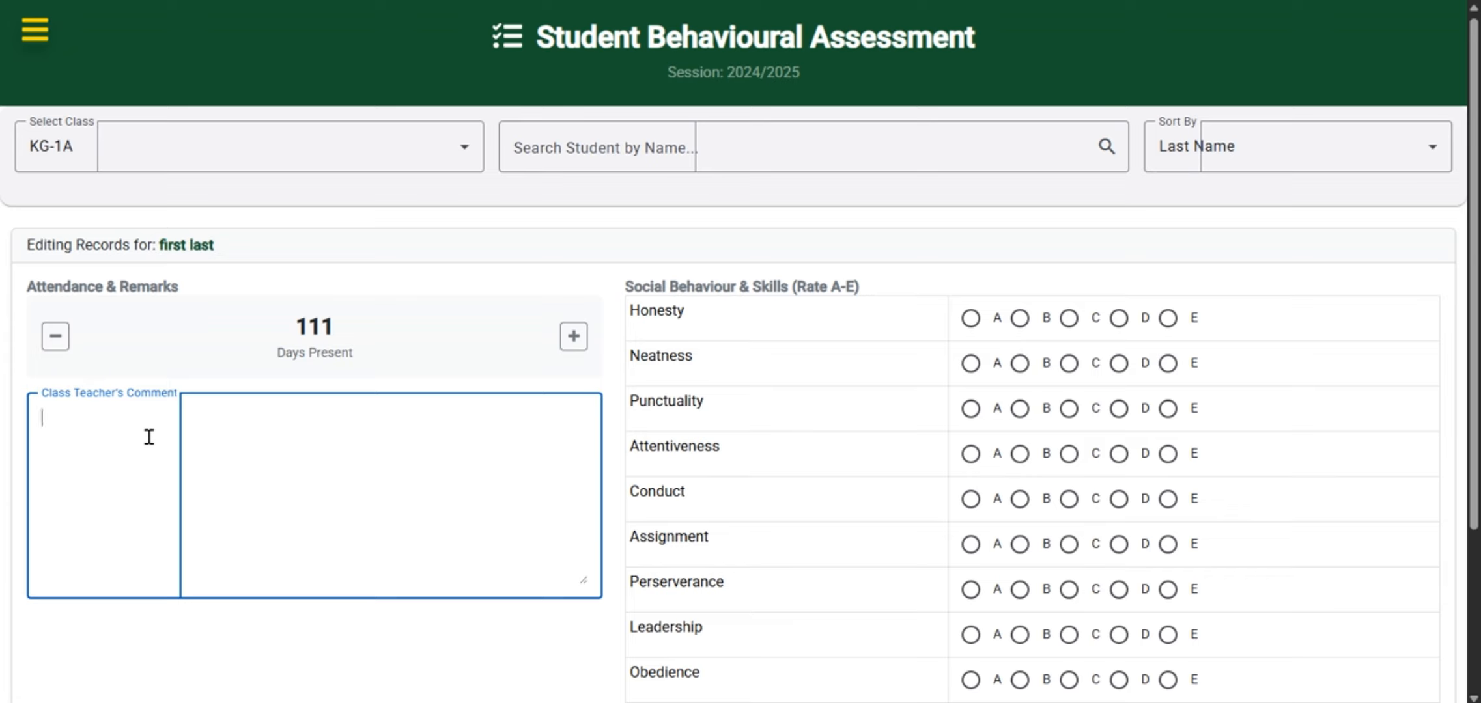
pyautogui.write('very good resu')
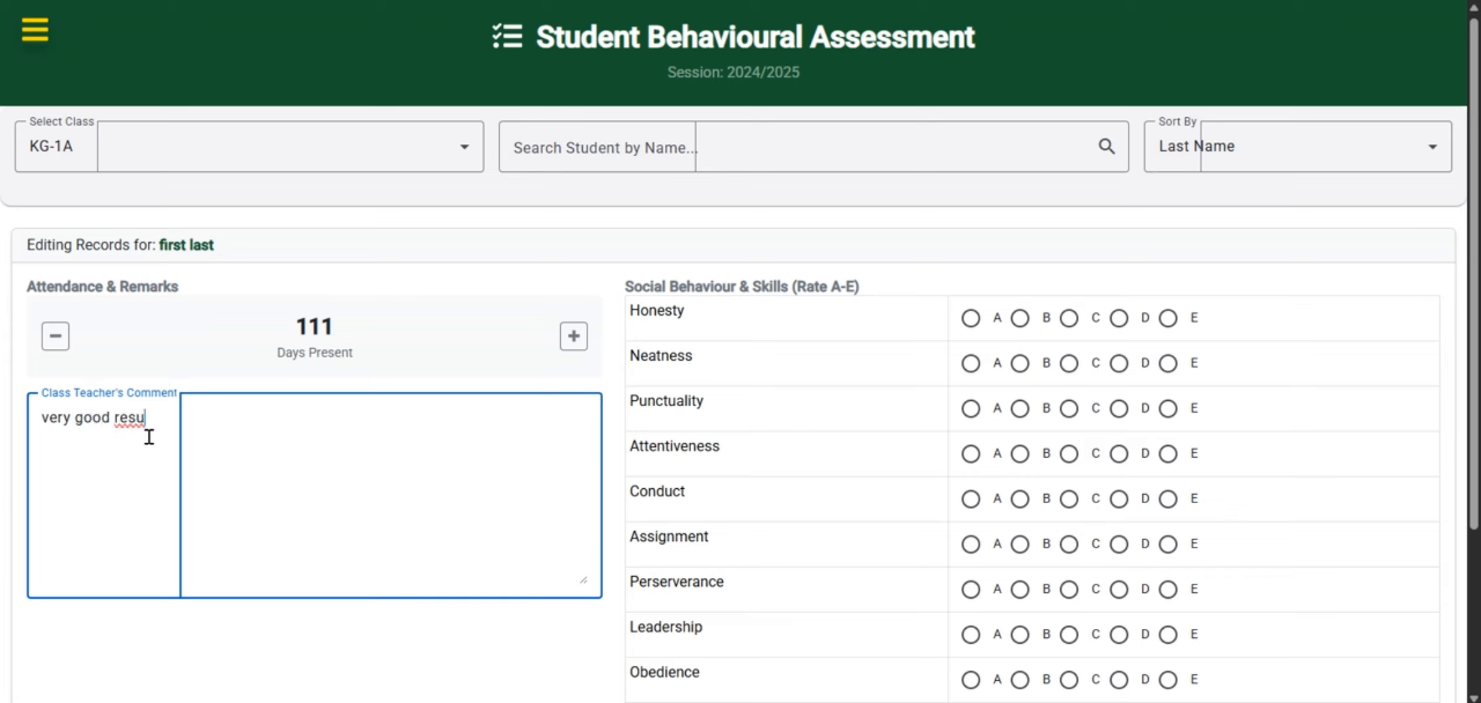
pyautogui.write('lt')
pyautogui.press('Home')
pyautogui.write('A')
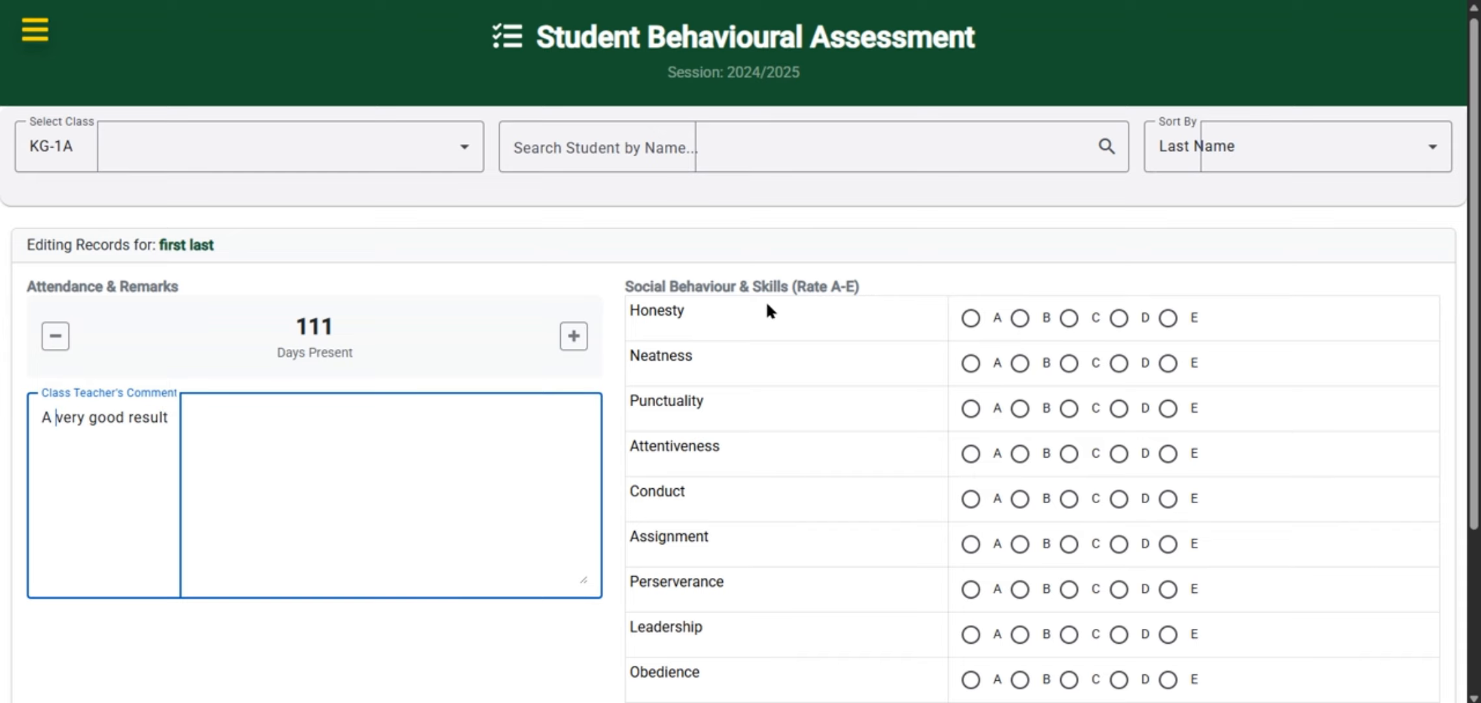
# Rate Honesty, Neatness and Punctuality A, and Attentiveness, Conduct and Assignment B
pyautogui.scroll(-3, 767, 311)
pyautogui.click(970, 147)
pyautogui.click(970, 192)
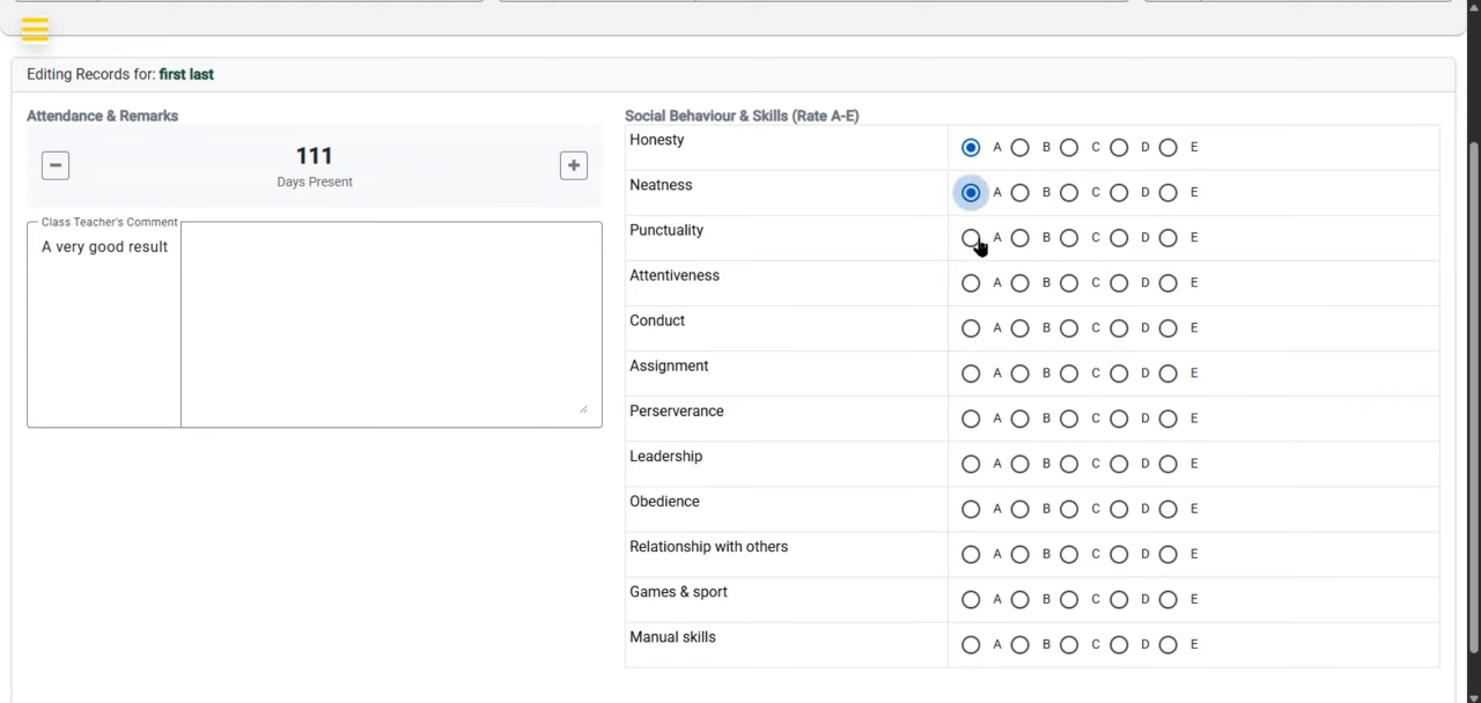
pyautogui.click(973, 238)
pyautogui.click(1020, 283)
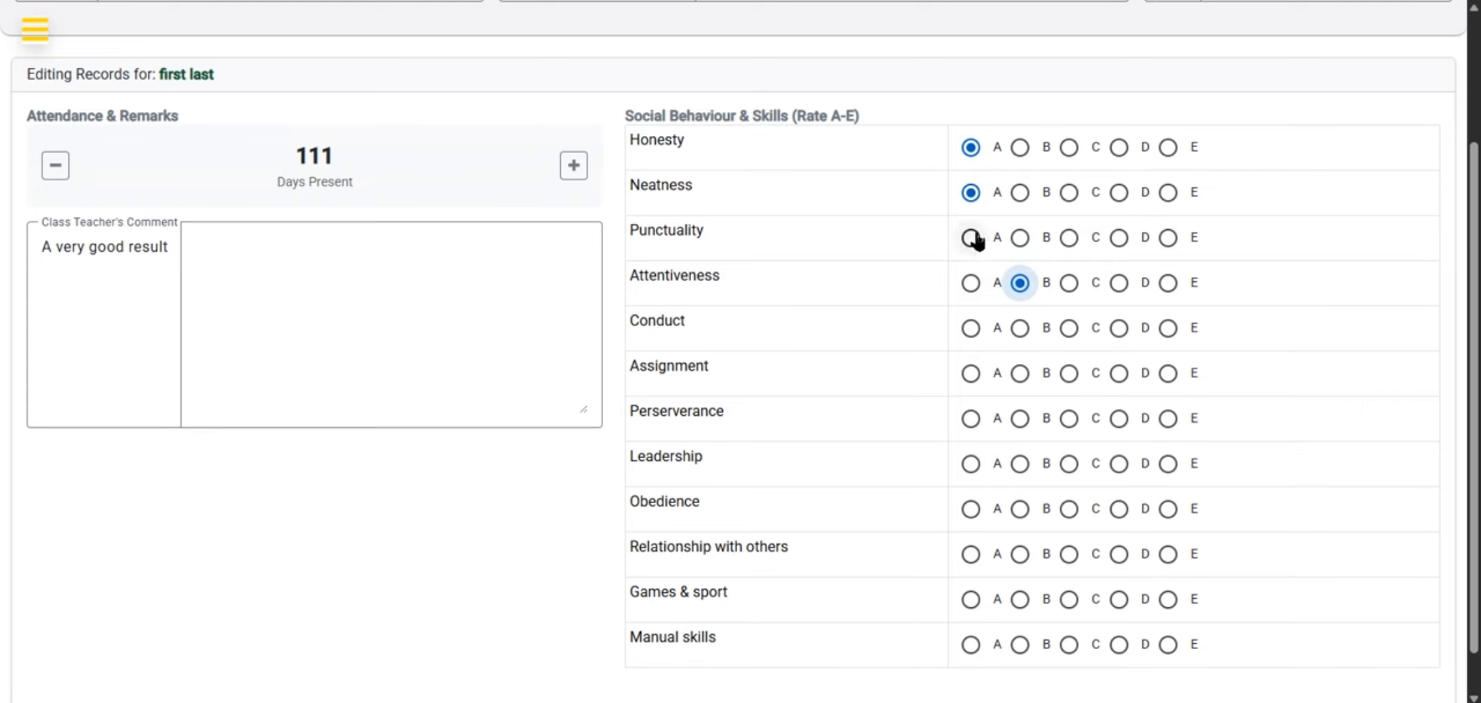
pyautogui.click(1021, 329)
pyautogui.click(1021, 374)
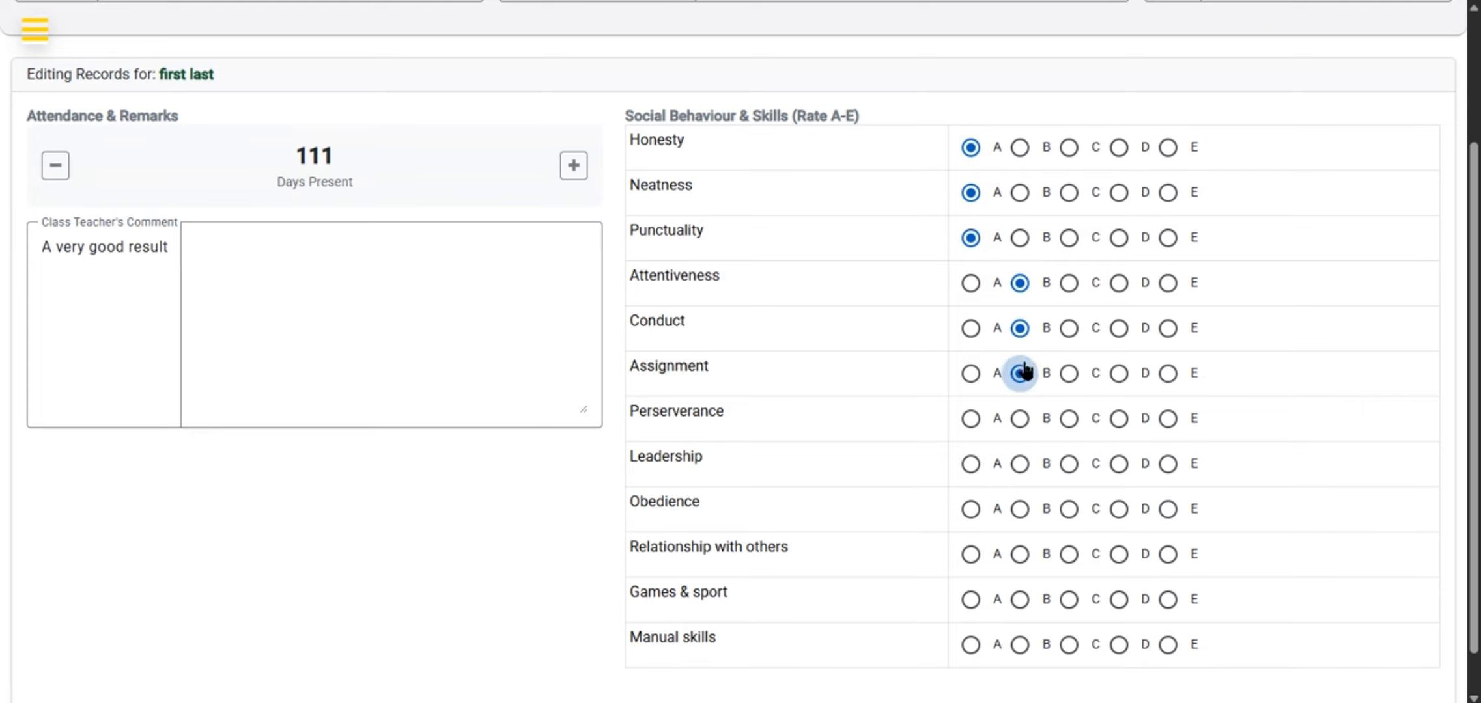
# Rate Perserverance A, Leadership B, Obedience C, Relationship with others B, Games & sport B and Manual skills C
pyautogui.click(985, 418)
pyautogui.click(1020, 464)
pyautogui.click(1069, 509)
pyautogui.click(1020, 554)
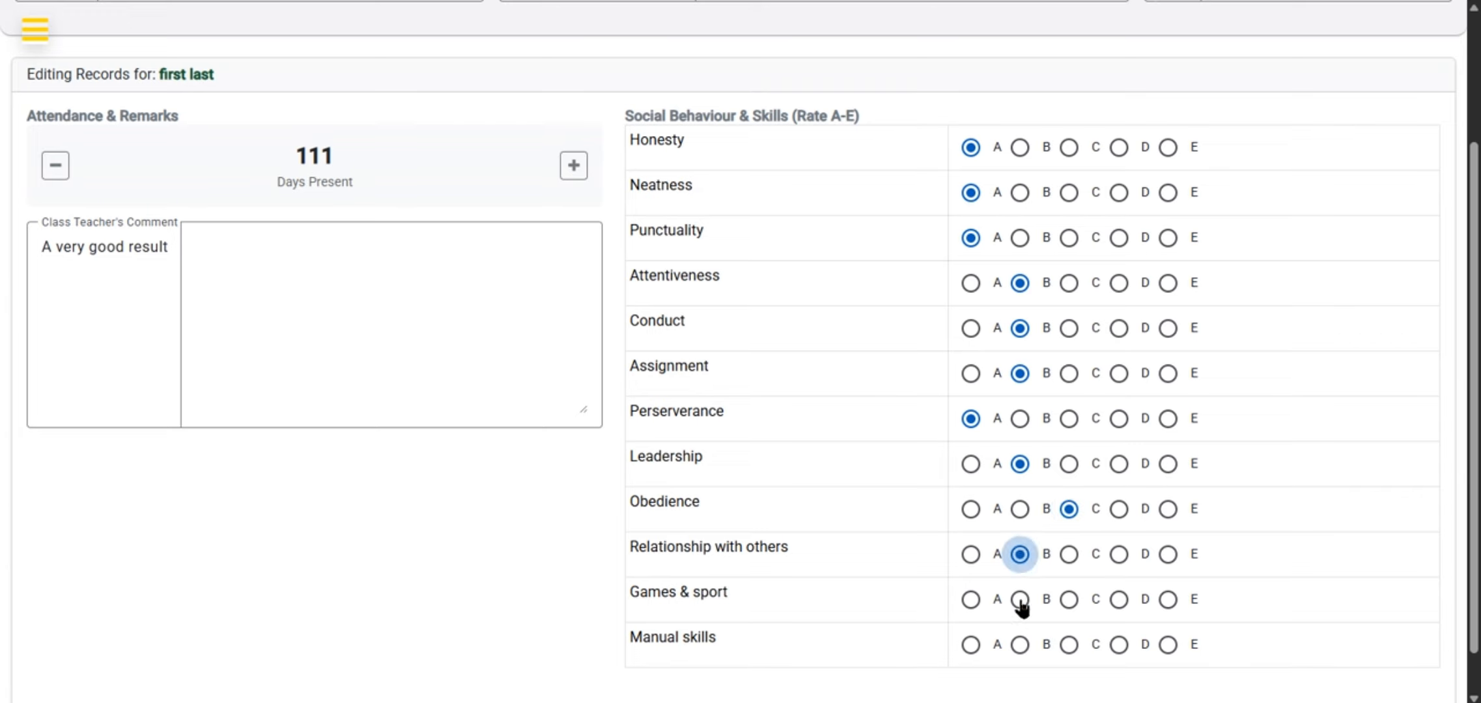
pyautogui.click(1020, 599)
pyautogui.click(1069, 644)
# Save the behavioural record and dismiss the success message
pyautogui.scroll(-1, 1074, 658)
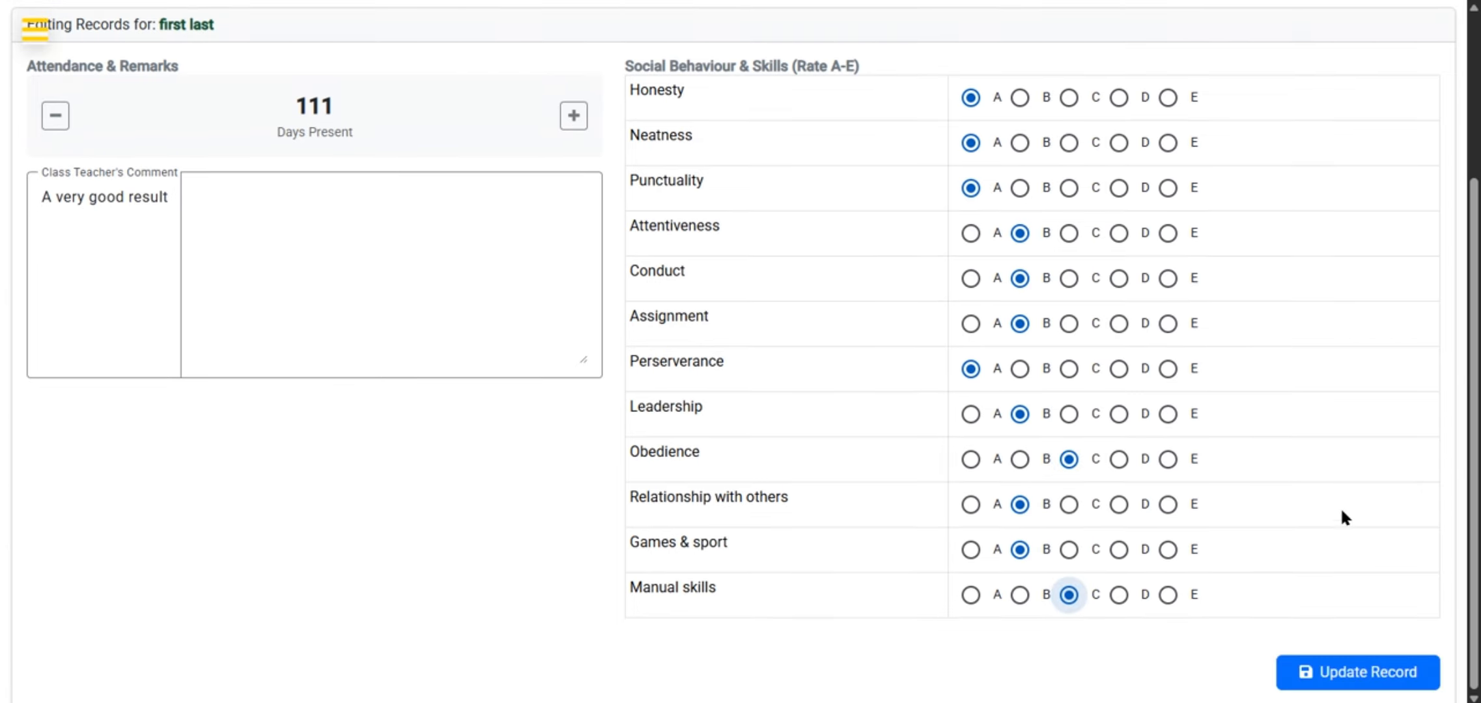
pyautogui.click(1348, 675)
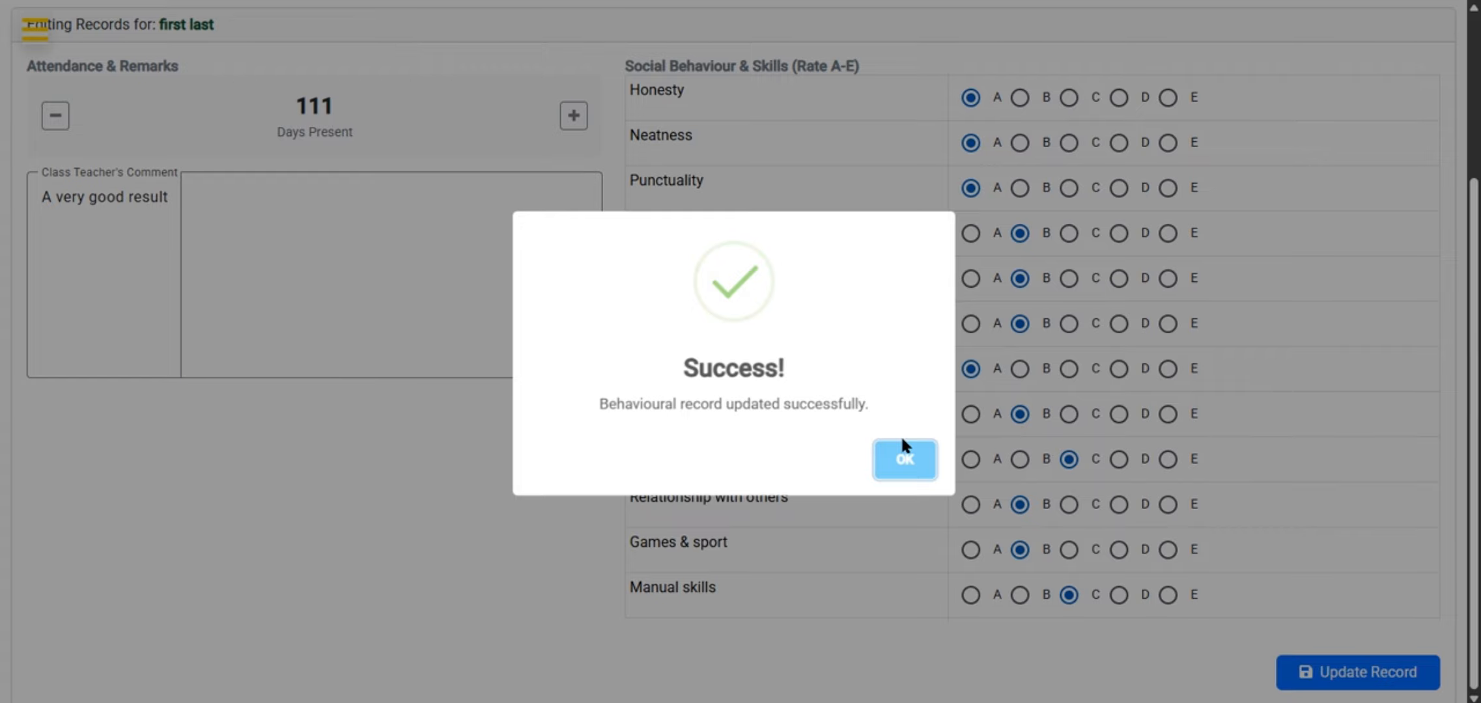
pyautogui.scroll(2, 885, 377)
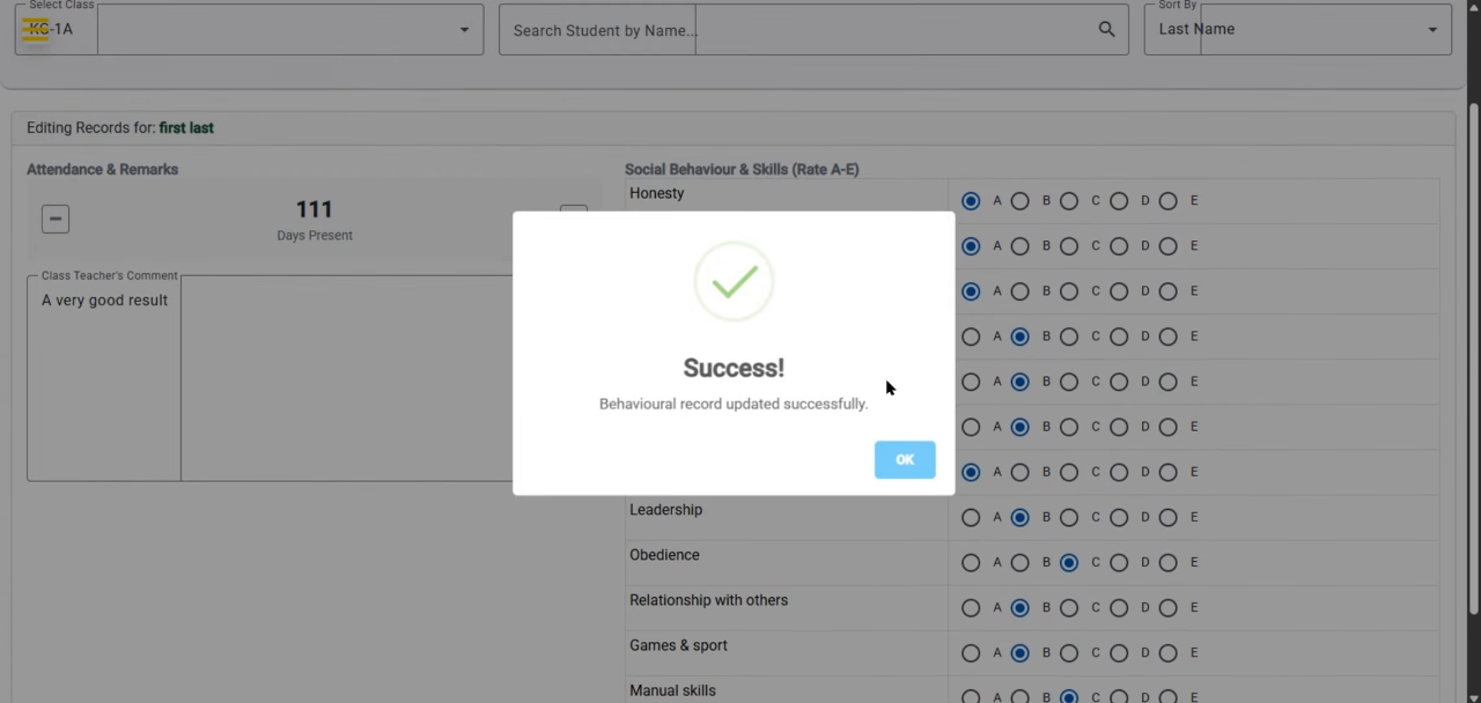
pyautogui.click(905, 462)
pyautogui.scroll(2, 836, 290)
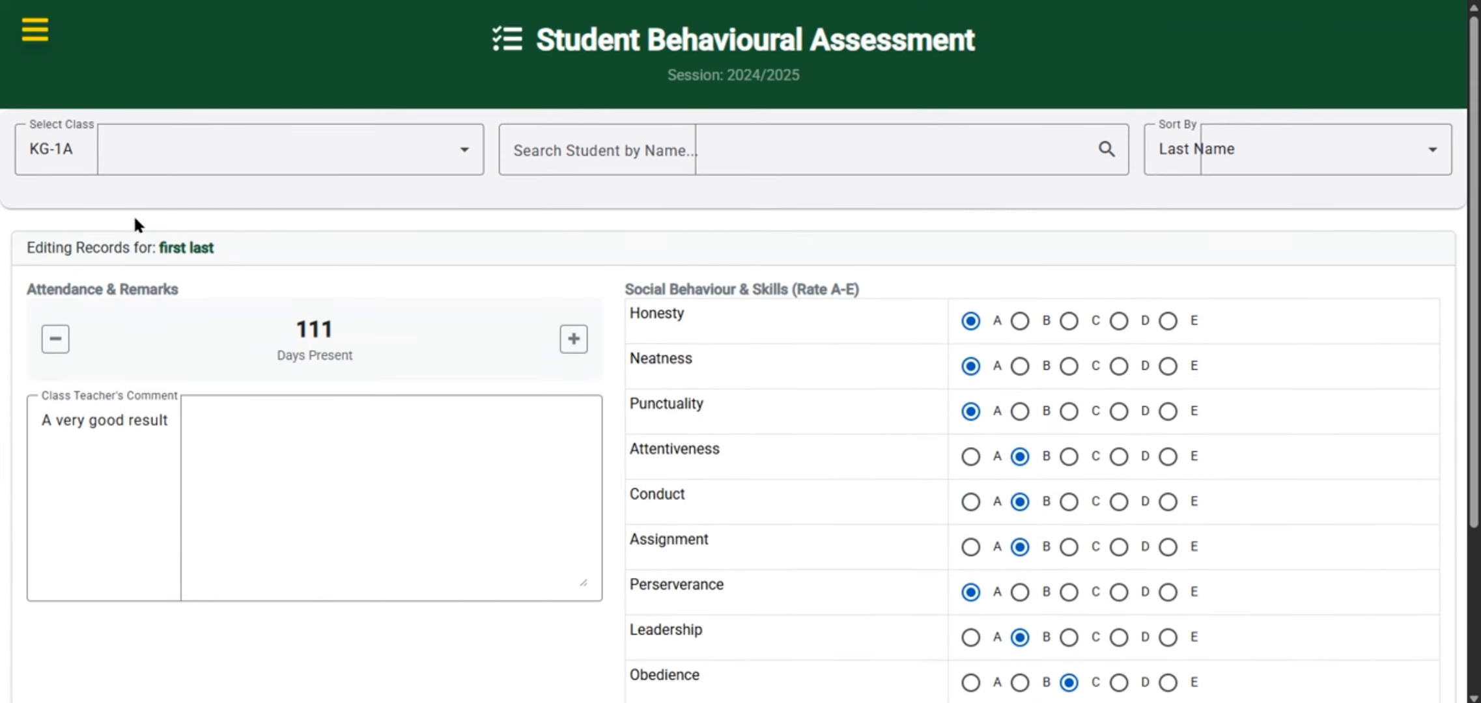